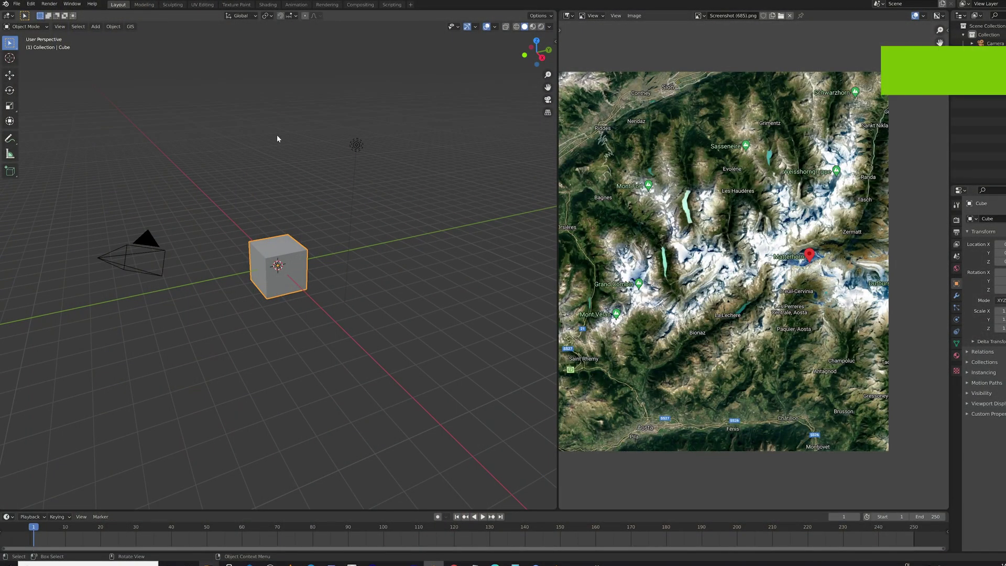
# Step: Delete all the default objects in the scene, including the camera, cube and light
pyautogui.press('a')
pyautogui.press('x')
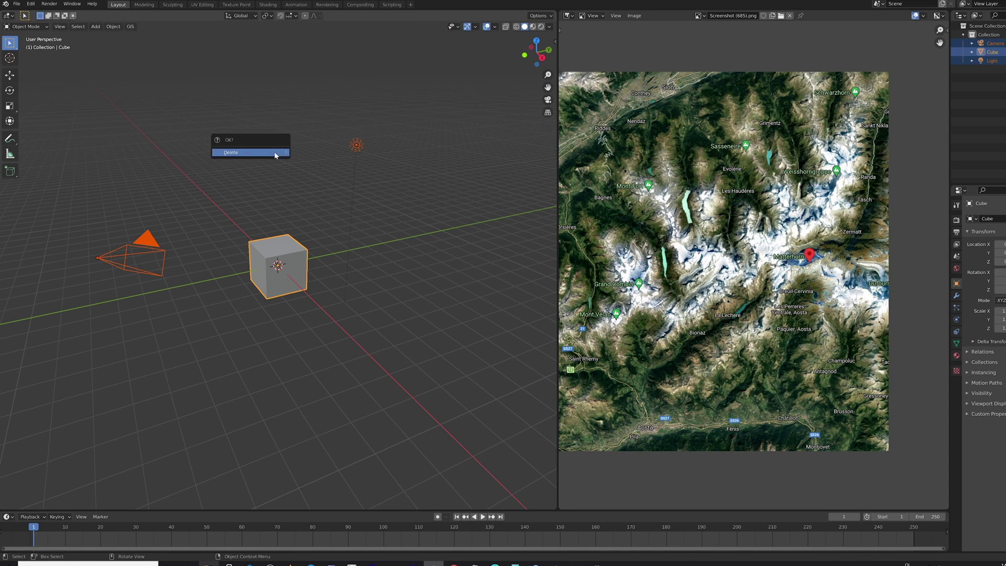
pyautogui.click(275, 153)
# Step: Start a GIS web basemap using Google as the source and Satellite as the layer
pyautogui.moveTo(737, 283); pyautogui.dragTo(696, 285, button='middle')
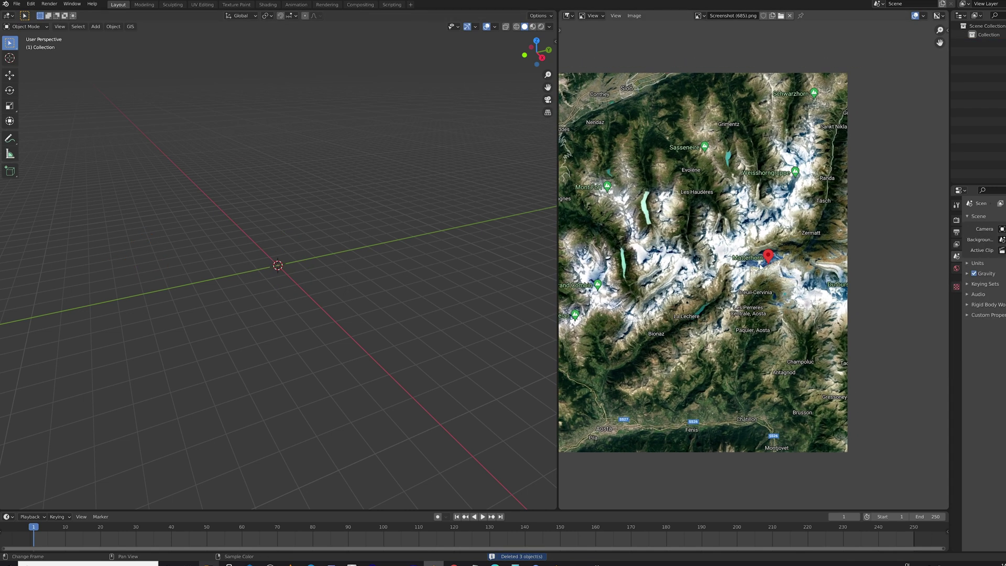
pyautogui.moveTo(760, 267); pyautogui.dragTo(834, 259, button='middle')
pyautogui.scroll(-1, 834, 259)
pyautogui.moveTo(771, 289); pyautogui.dragTo(828, 285, button='middle')
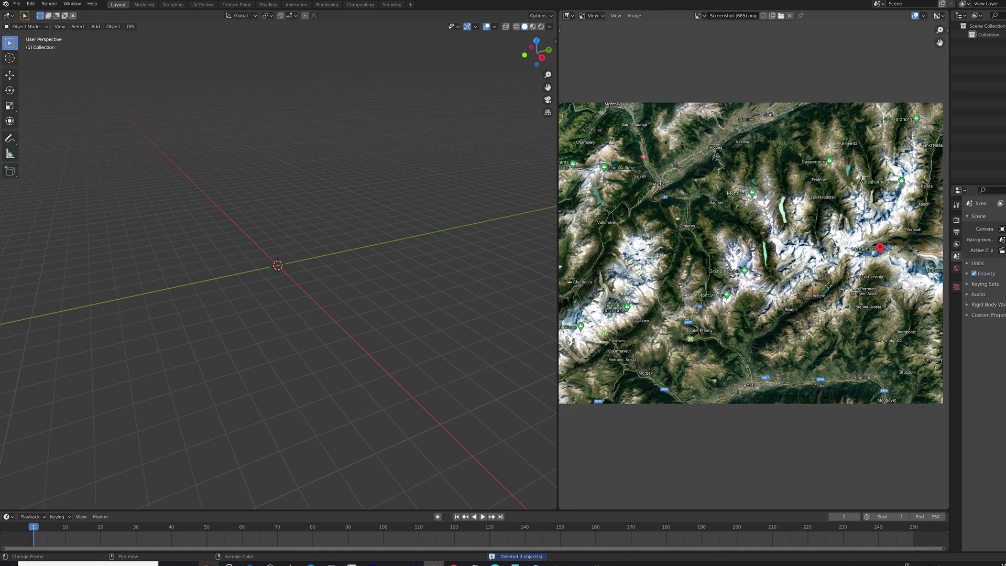
pyautogui.scroll(-1, 829, 286)
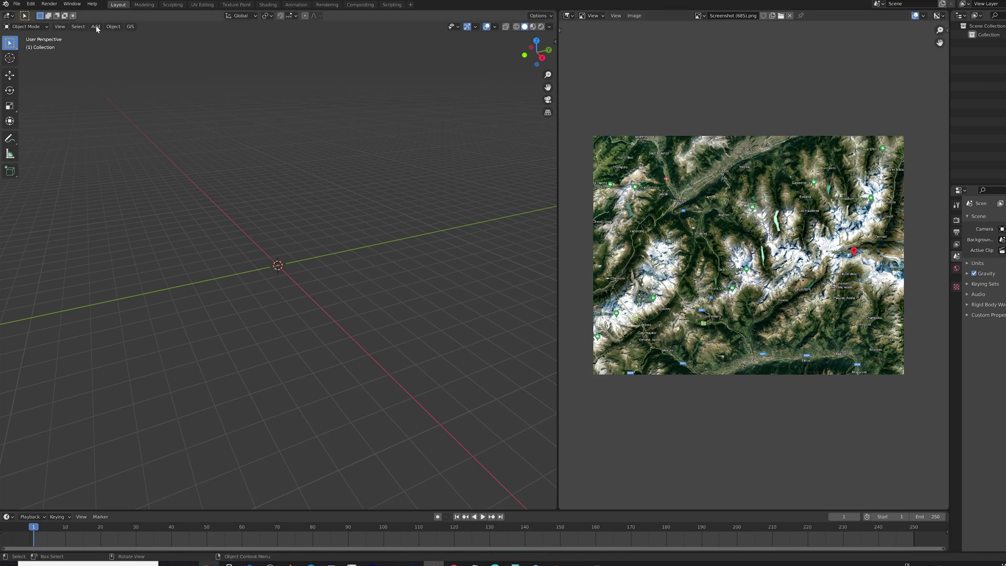
pyautogui.click(132, 28)
pyautogui.moveTo(139, 51)
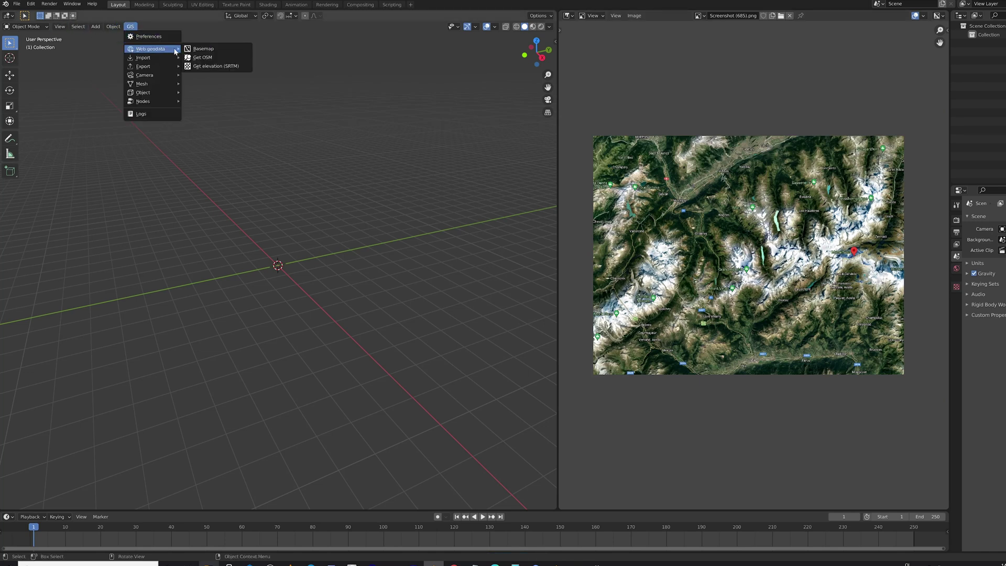
pyautogui.click(226, 51)
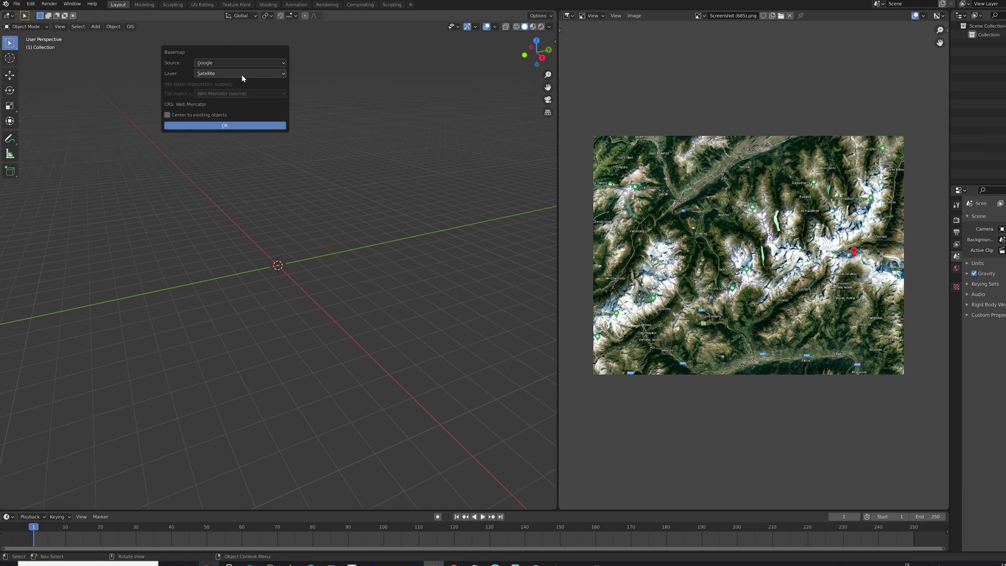
pyautogui.click(225, 124)
# Step: Navigate the satellite basemap to the Alps around the Matterhorn, following the reference image, and export that area as a textured plane
pyautogui.scroll(2, 311, 265)
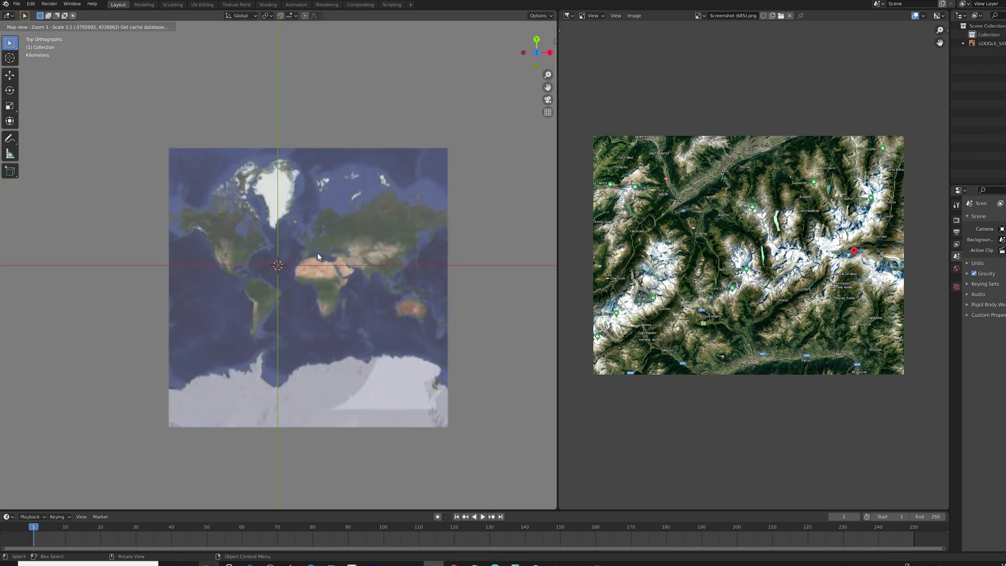
pyautogui.moveTo(358, 247); pyautogui.dragTo(255, 288, button='middle')
pyautogui.scroll(1, 270, 271)
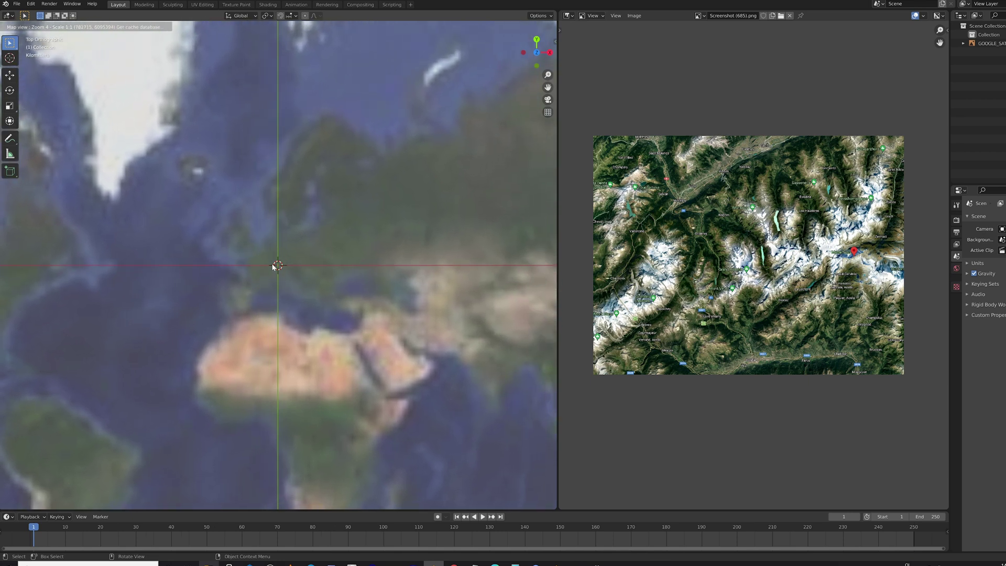
pyautogui.scroll(3, 274, 267)
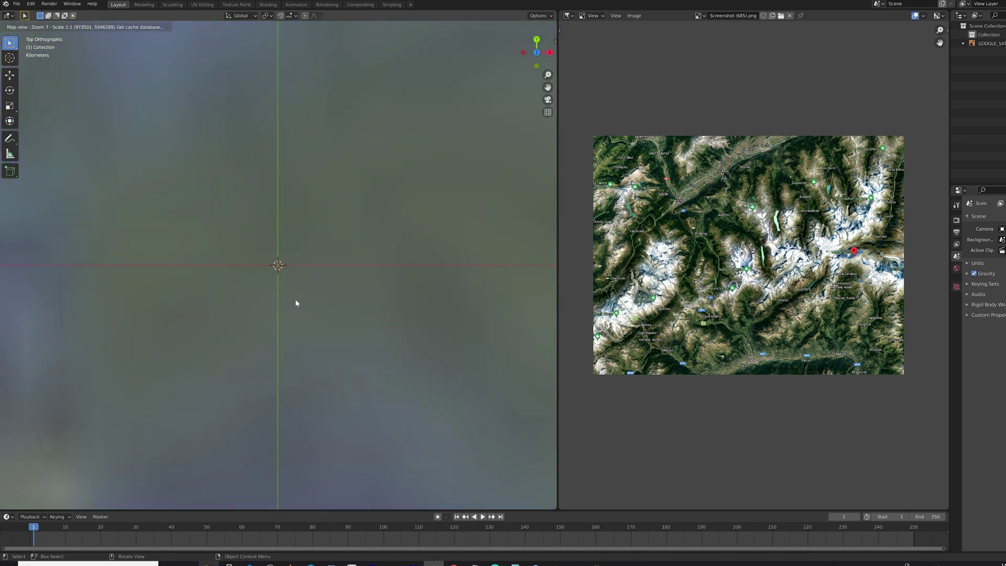
pyautogui.moveTo(295, 303); pyautogui.dragTo(310, 242, button='middle')
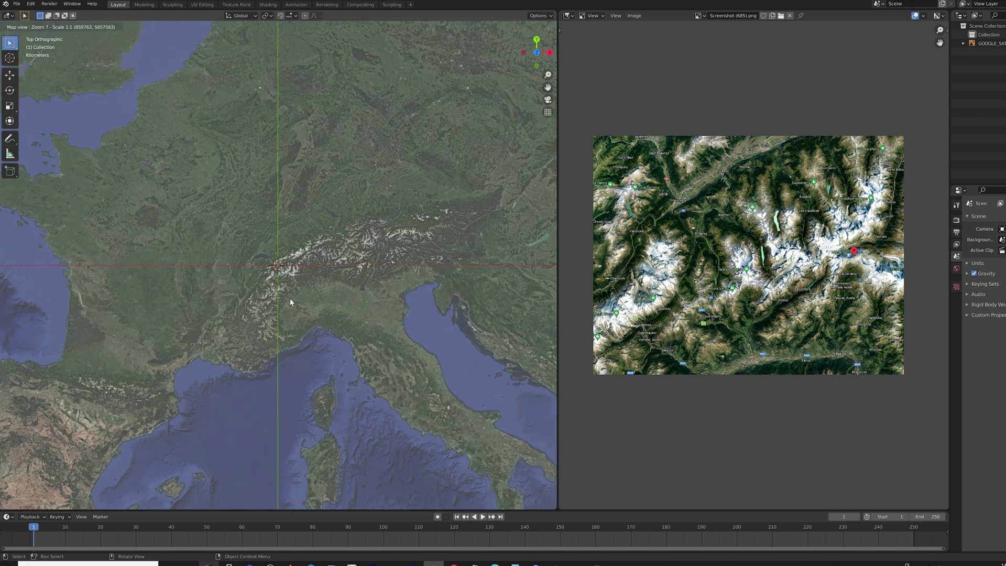
pyautogui.scroll(2, 291, 289)
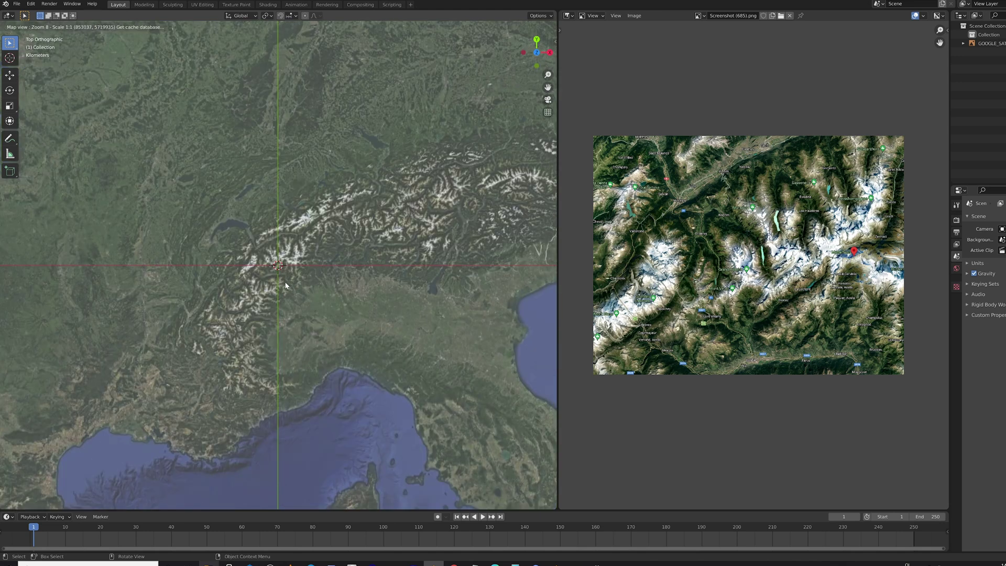
pyautogui.moveTo(316, 297); pyautogui.dragTo(298, 313, button='middle')
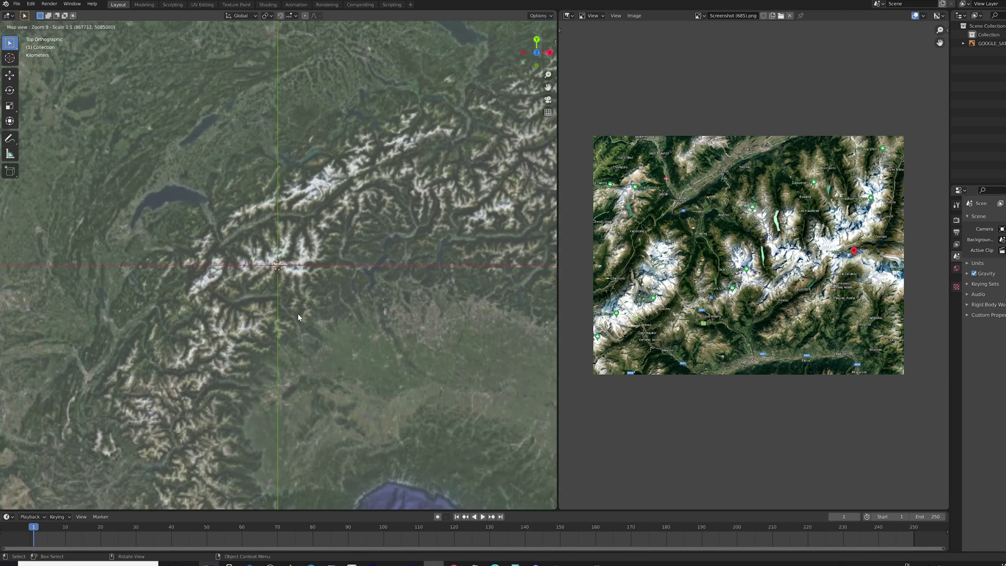
pyautogui.scroll(1, 273, 305)
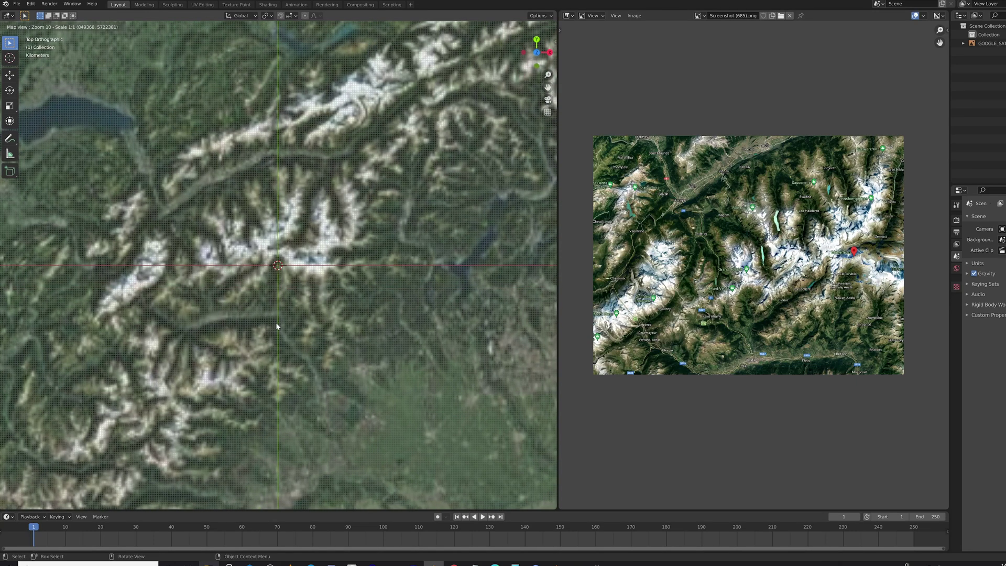
pyautogui.moveTo(276, 323); pyautogui.dragTo(295, 360, button='middle')
pyautogui.scroll(1, 288, 315)
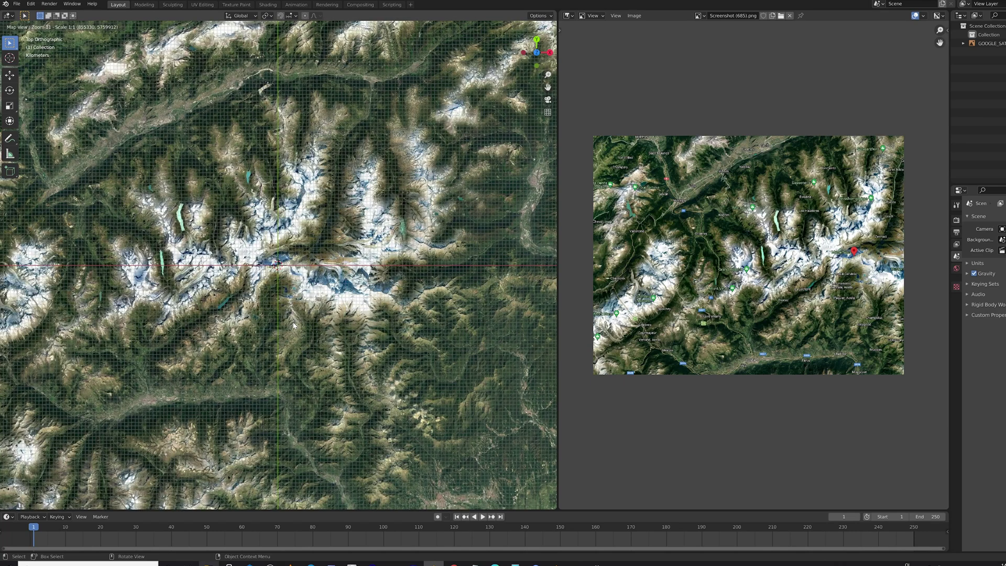
pyautogui.scroll(1, 294, 325)
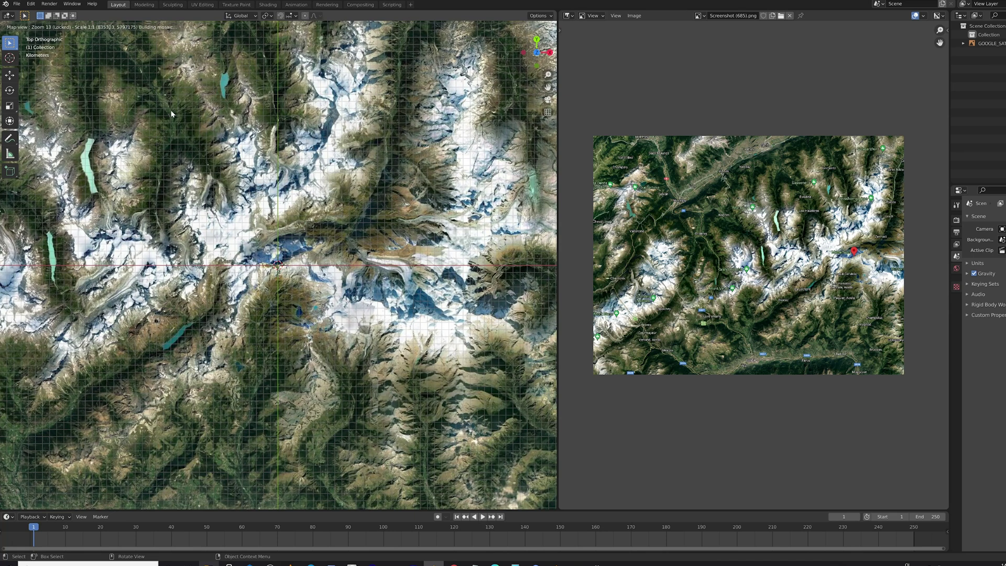
pyautogui.scroll(1, 287, 290)
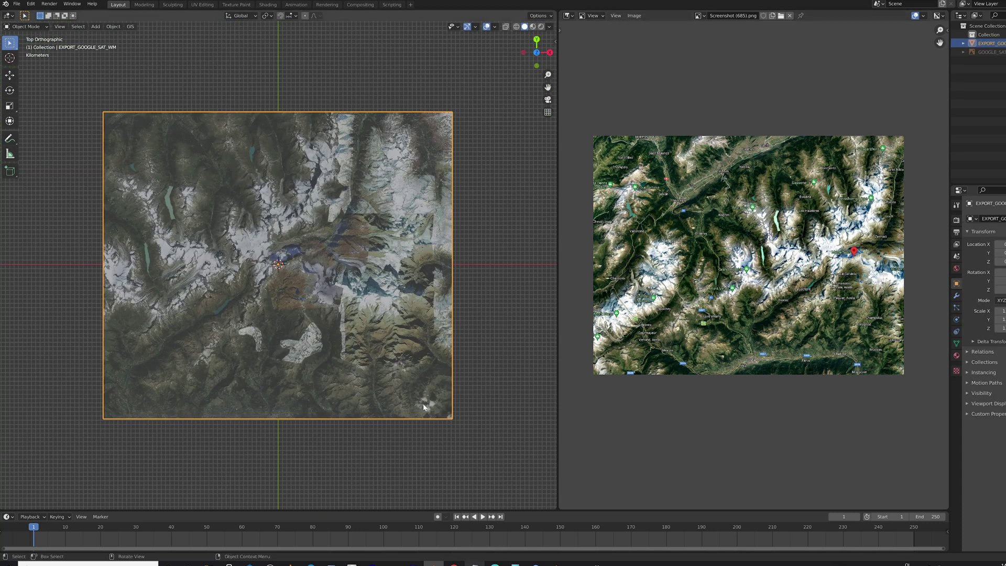
# Step: Get the SRTM elevation data for the exported map plane from the OpenTopography SRTM 30m server
pyautogui.moveTo(401, 404); pyautogui.dragTo(385, 370, button='middle')
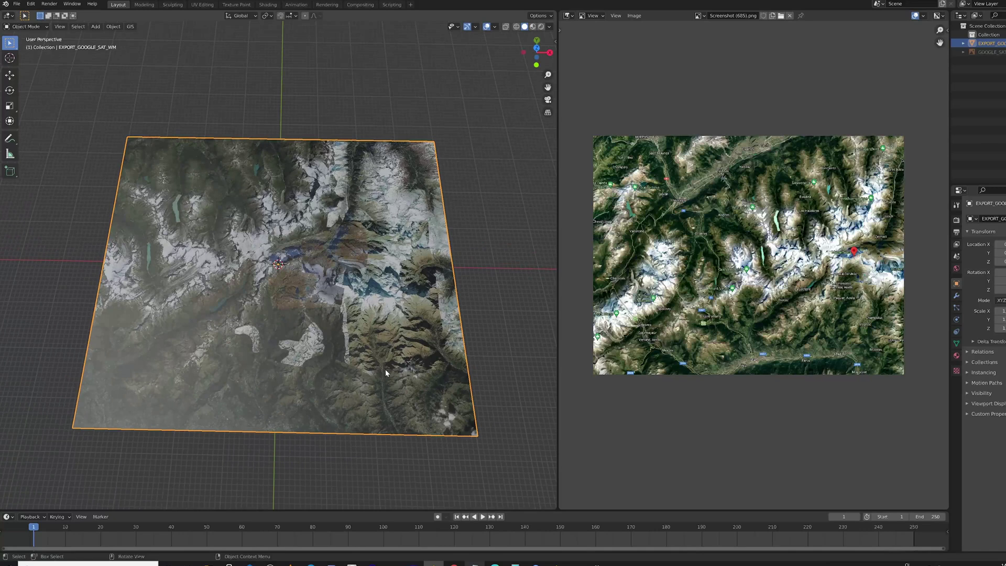
pyautogui.click(132, 28)
pyautogui.moveTo(154, 53)
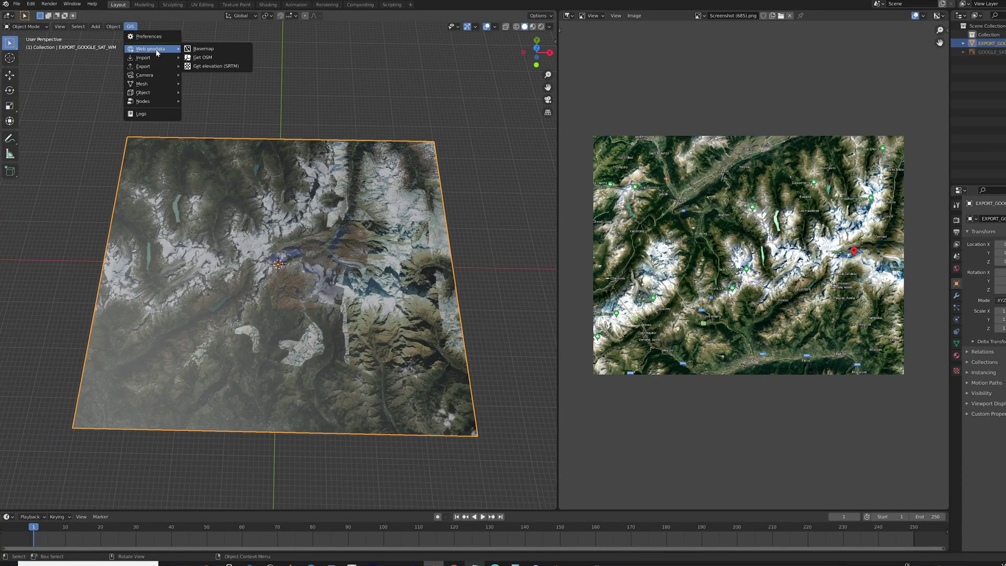
pyautogui.click(242, 67)
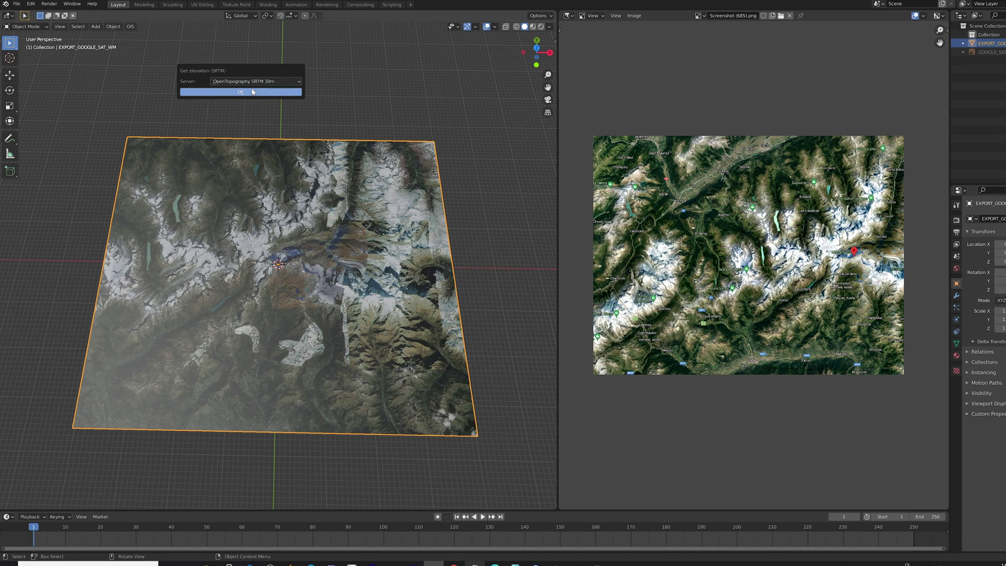
pyautogui.click(258, 93)
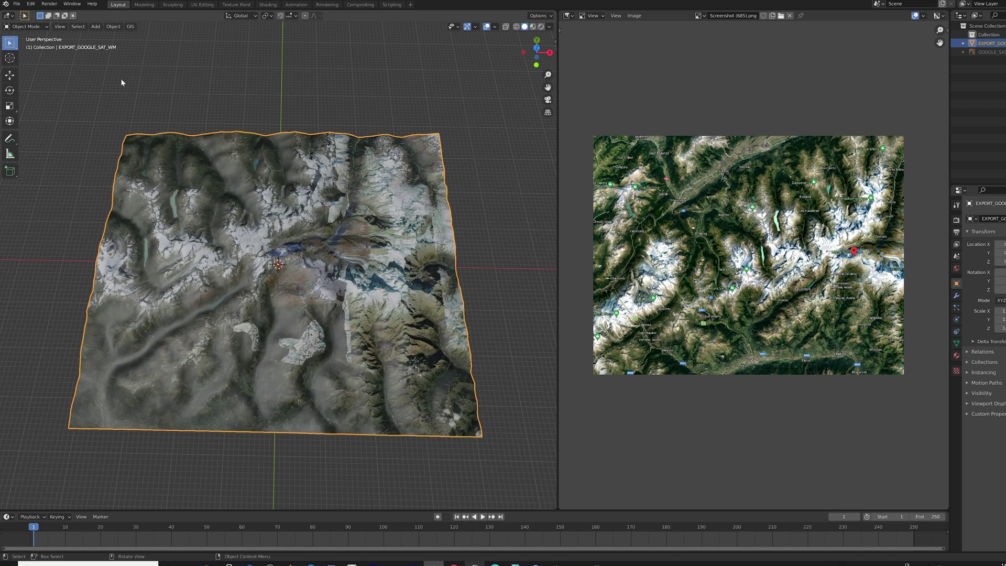
# Step: Enable automatic packing of external data into the .blend file and save the file
pyautogui.click(17, 4)
pyautogui.moveTo(90, 143)
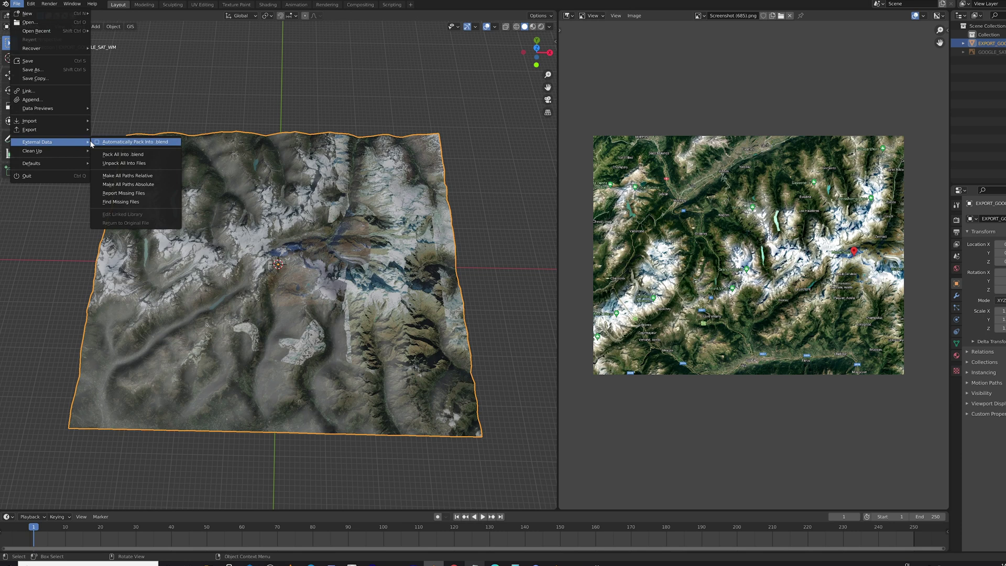
pyautogui.click(131, 144)
pyautogui.click(17, 4)
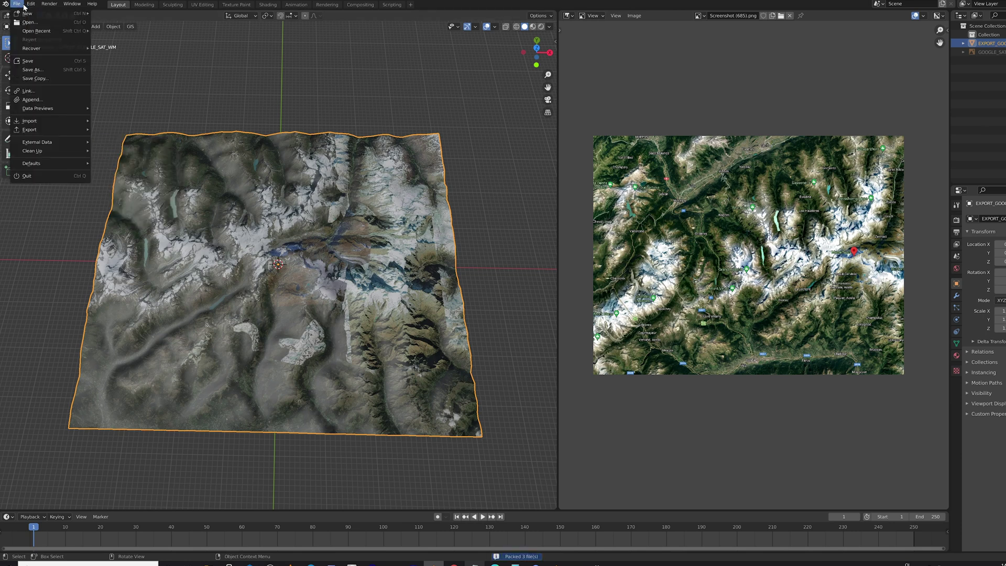
pyautogui.moveTo(60, 142)
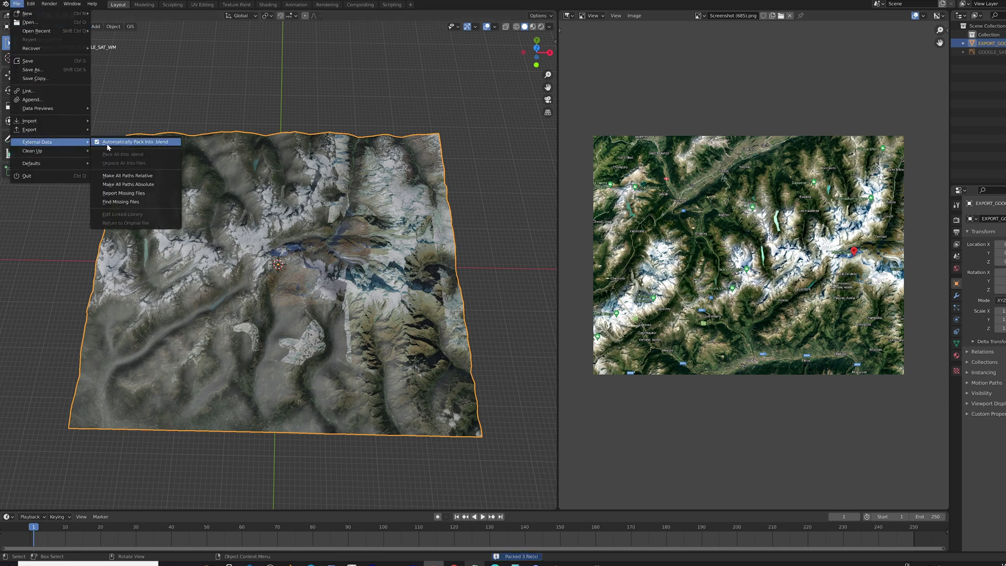
pyautogui.click(32, 61)
# Step: Show the terrain's modifiers and switch the 3D viewport to material preview shading
pyautogui.click(956, 295)
pyautogui.click(533, 27)
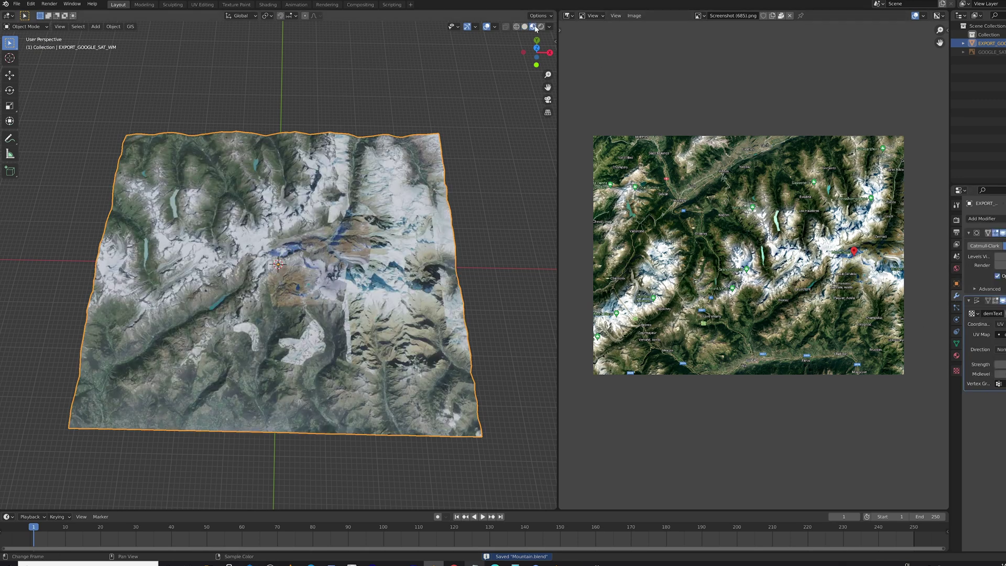
pyautogui.moveTo(294, 325); pyautogui.dragTo(329, 310, button='middle')
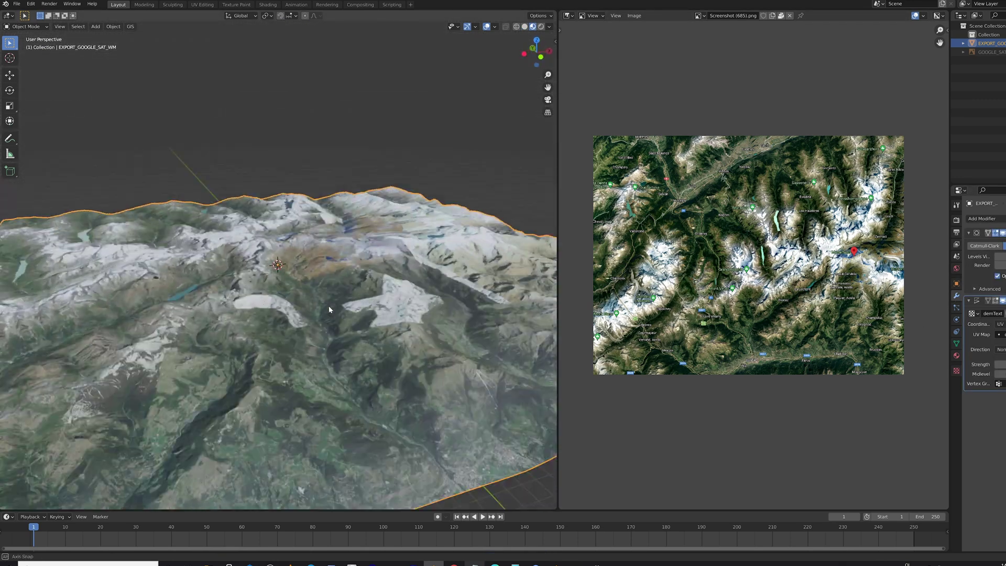
# Step: Subdivide the terrain plane's mesh repeatedly in Edit Mode and return to Object Mode
pyautogui.press('Tab')
pyautogui.rightClick(275, 297)
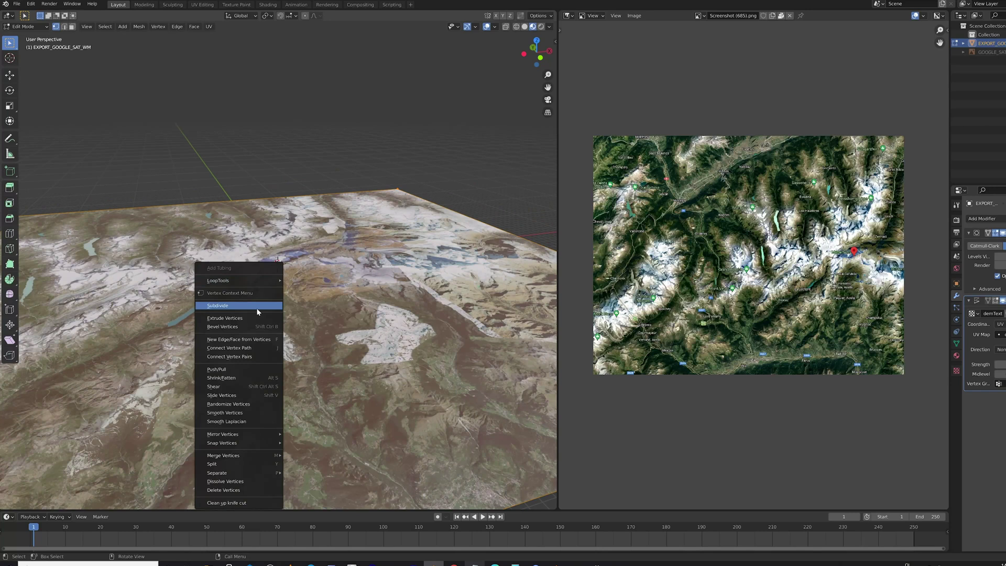
pyautogui.click(270, 304)
pyautogui.hotkey('shift', 'r')
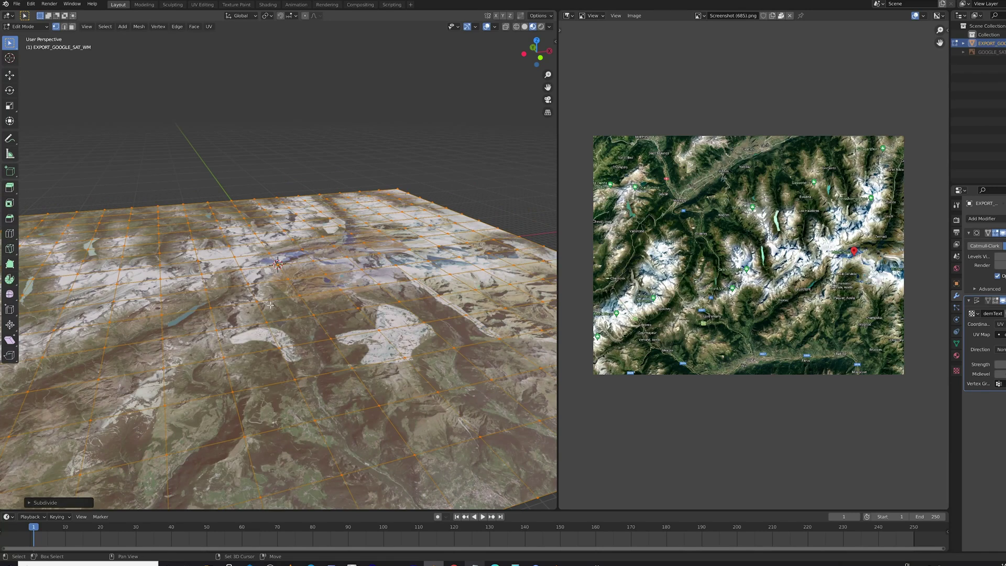
pyautogui.rightClick(270, 304)
pyautogui.click(270, 304)
pyautogui.press('Tab')
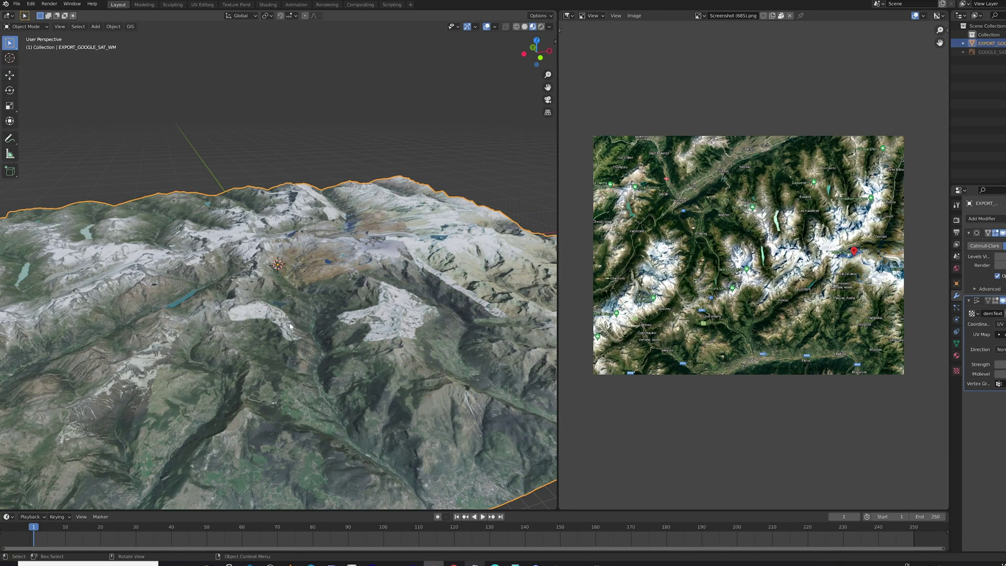
# Step: Change the reference image area into a Shader Editor for the terrain's material
pyautogui.click(567, 15)
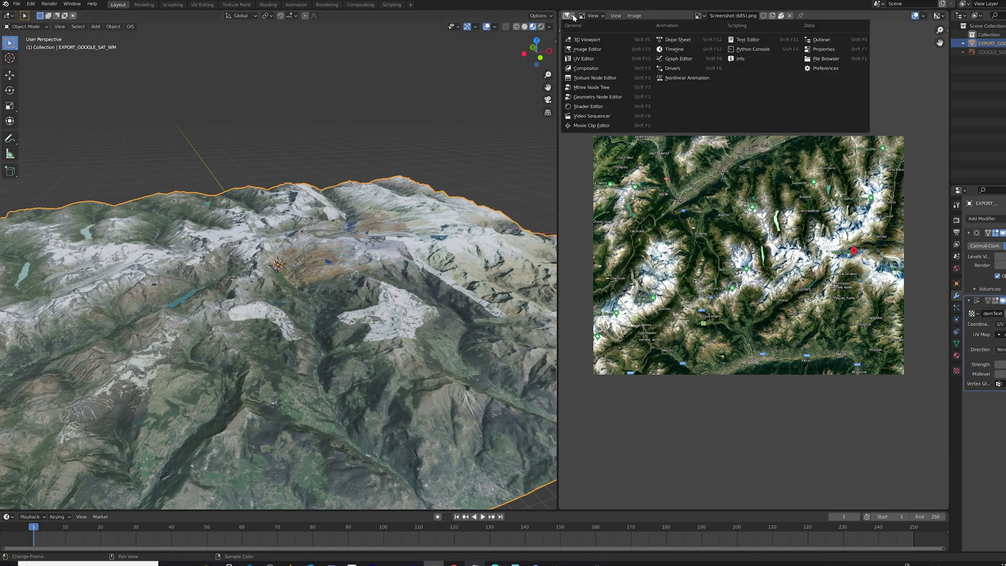
pyautogui.click(585, 107)
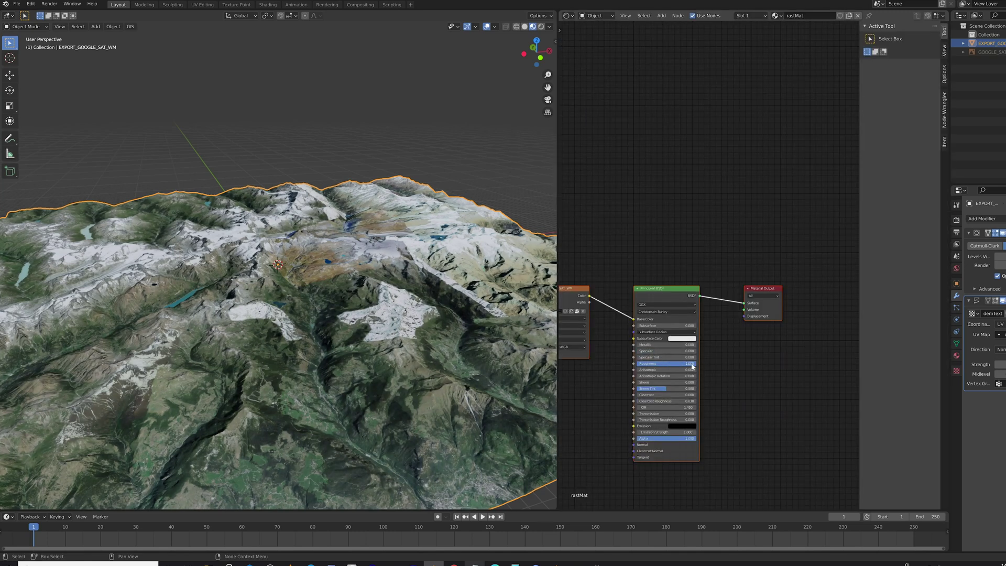
# Step: Subdivide the whole terrain mesh once more to refine its relief, and leave Edit Mode
pyautogui.moveTo(341, 315); pyautogui.dragTo(286, 282, button='middle')
pyautogui.press('Tab')
pyautogui.rightClick(341, 287)
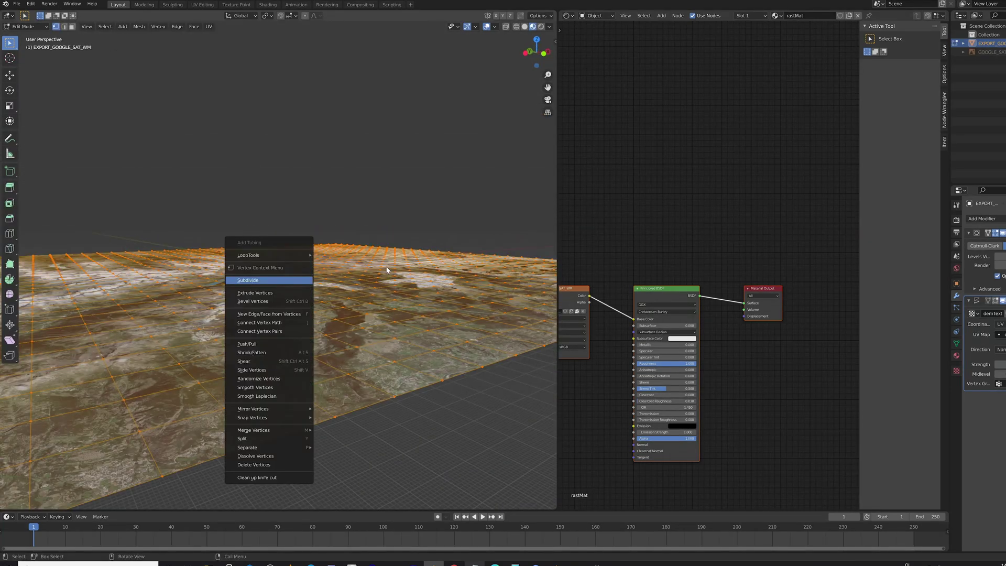
pyautogui.press('Return')
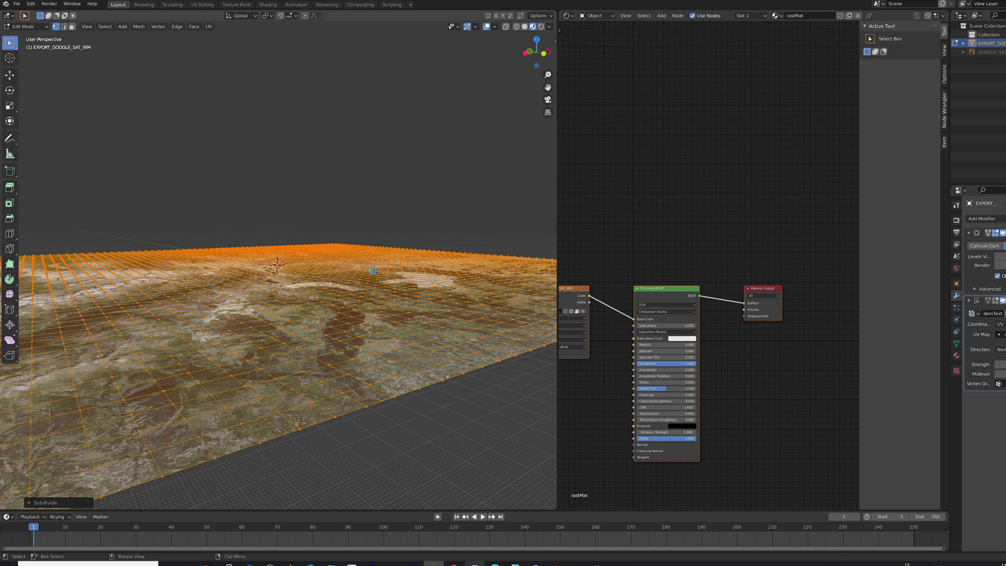
pyautogui.press('Tab')
# Step: Switch the viewport to rendered shading, widen the properties area and open the World properties
pyautogui.moveTo(385, 222); pyautogui.dragTo(338, 229, button='middle')
pyautogui.click(541, 27)
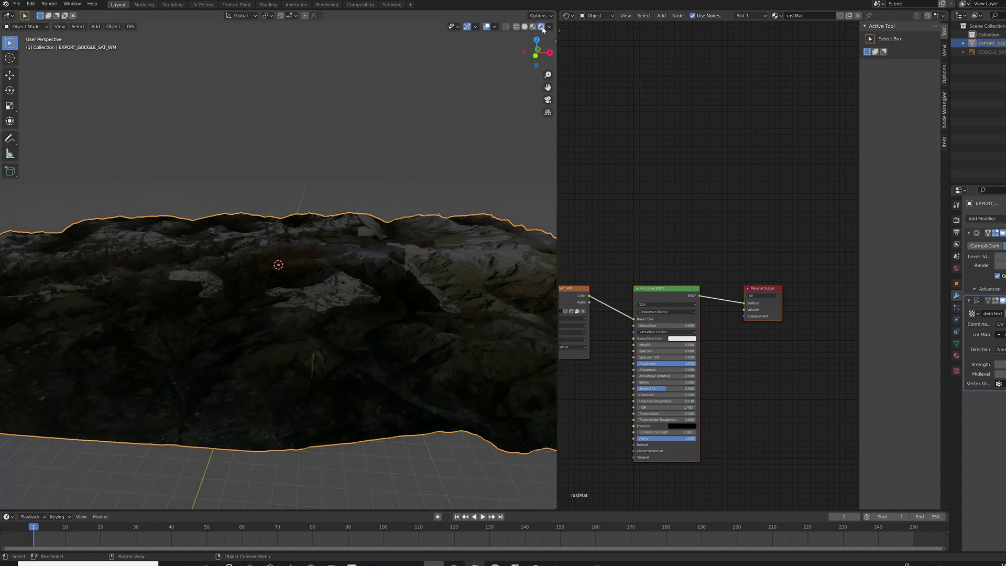
pyautogui.moveTo(951, 325); pyautogui.dragTo(866, 326)
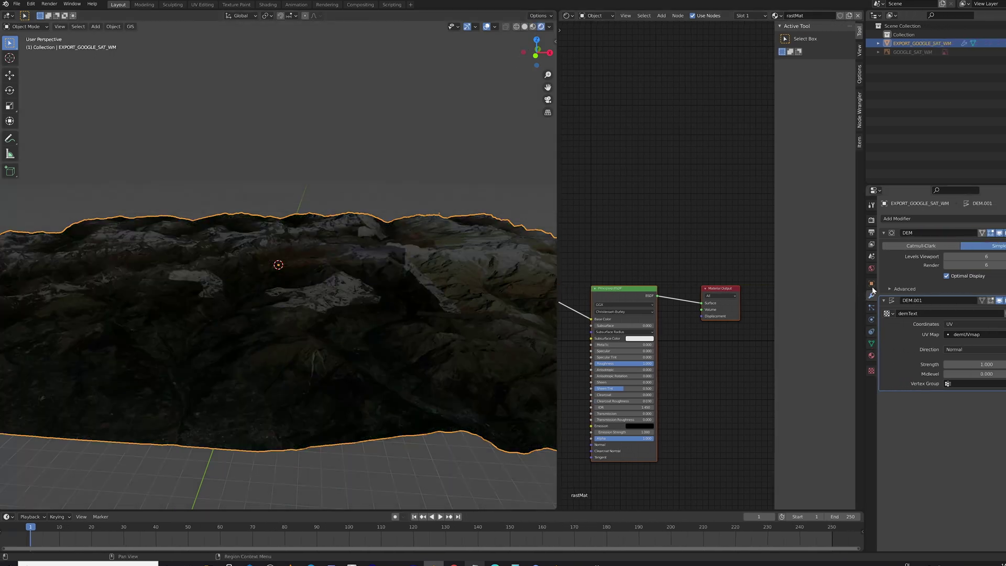
pyautogui.click(872, 268)
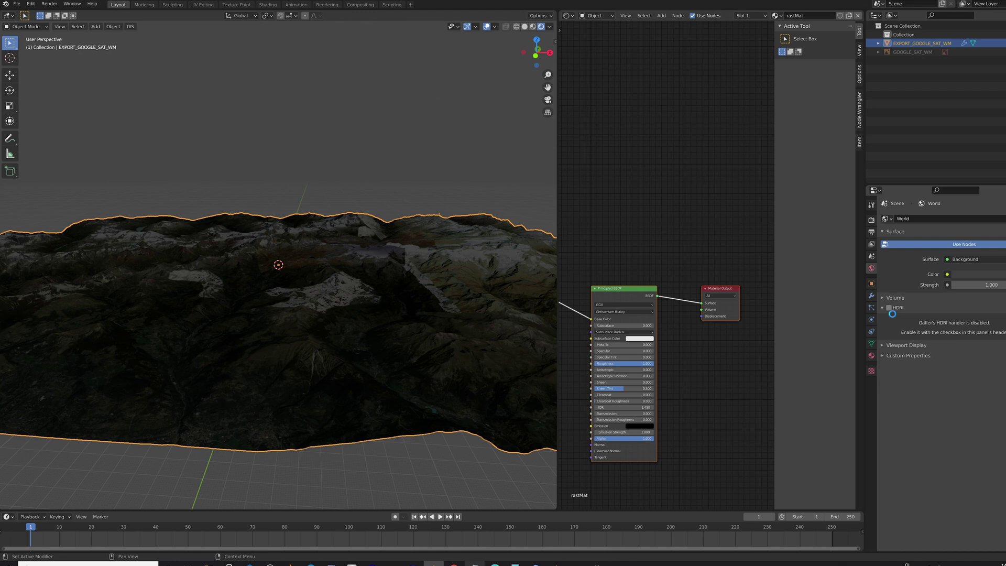
# Step: Enable the HDRI lighting handler for the world and turn on Simplify with a viewport max subdivision of 1
pyautogui.click(889, 308)
pyautogui.click(872, 220)
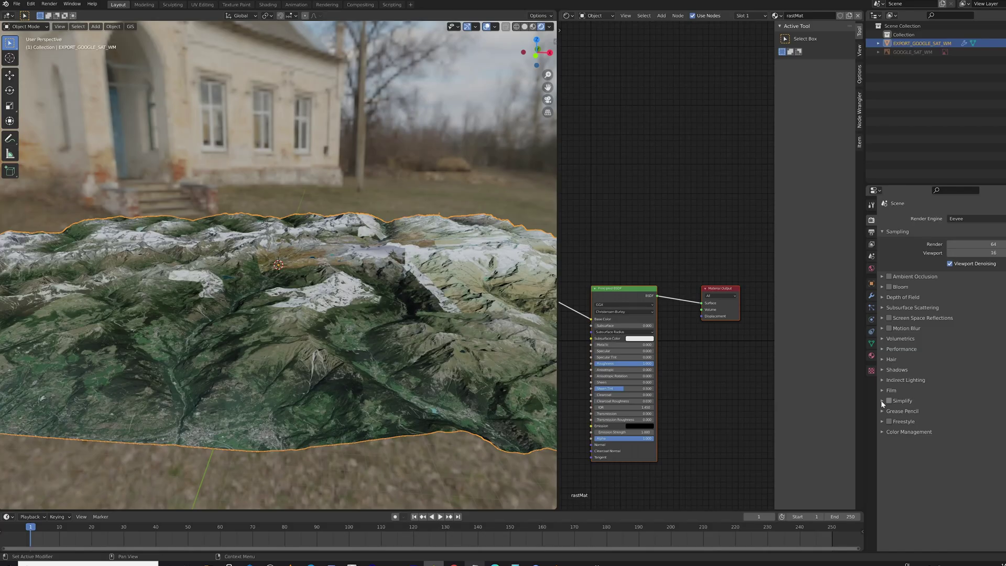
pyautogui.click(888, 401)
pyautogui.click(974, 422)
pyautogui.write('1')
pyautogui.press('Return')
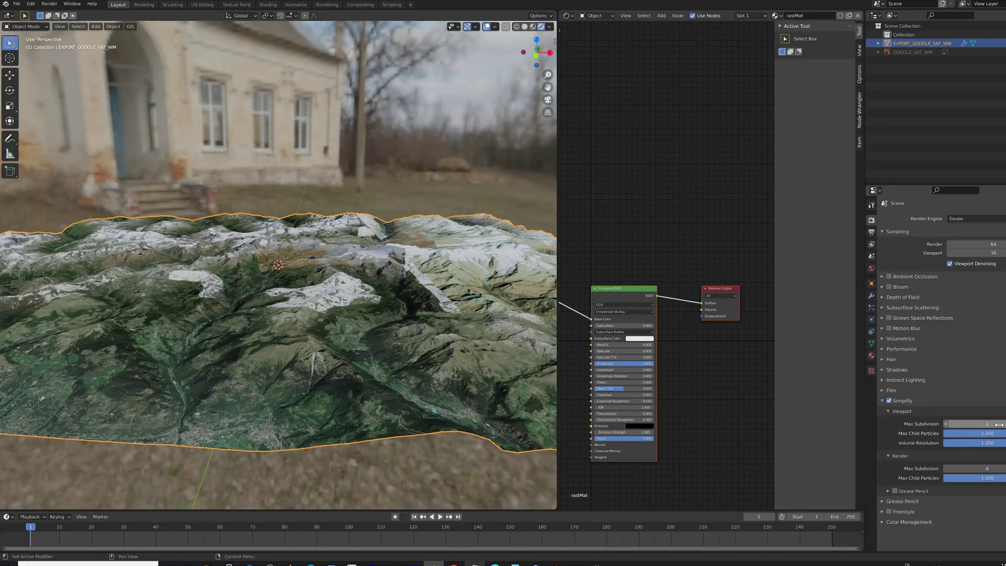
# Step: Make the film background transparent and return to the World properties
pyautogui.click(872, 295)
pyautogui.click(871, 220)
pyautogui.click(883, 400)
pyautogui.click(884, 390)
pyautogui.click(948, 413)
pyautogui.click(871, 268)
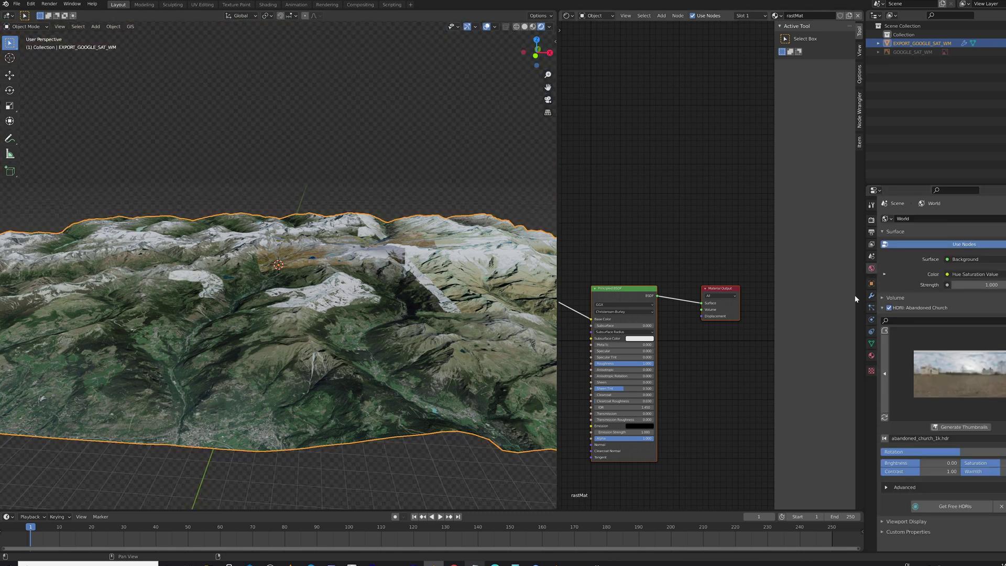
# Step: Add a camera, look through it, and set its clip start to 10 m and clip end to 100000 m
pyautogui.hotkey('shift', 'a')
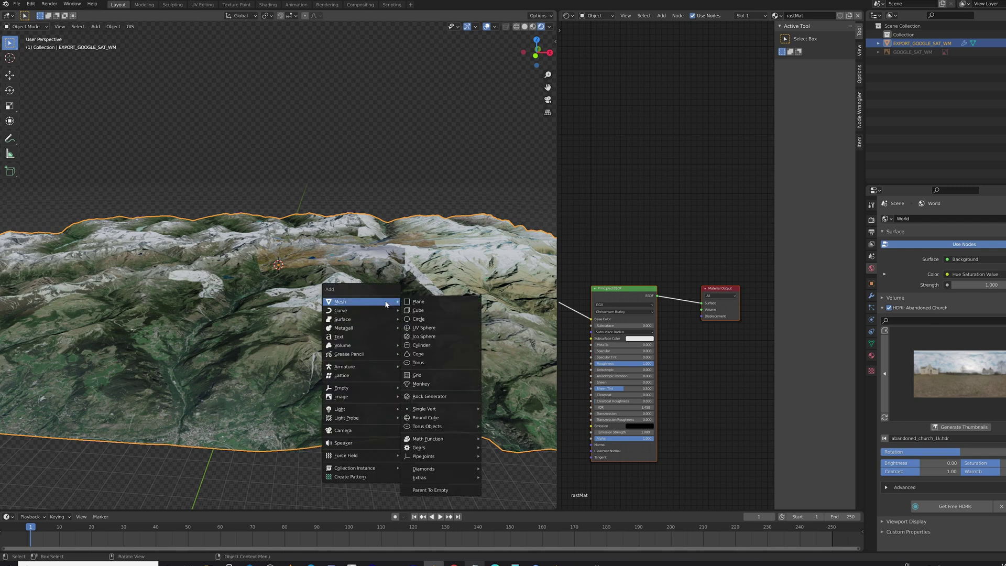
pyautogui.click(384, 427)
pyautogui.press('KP_0')
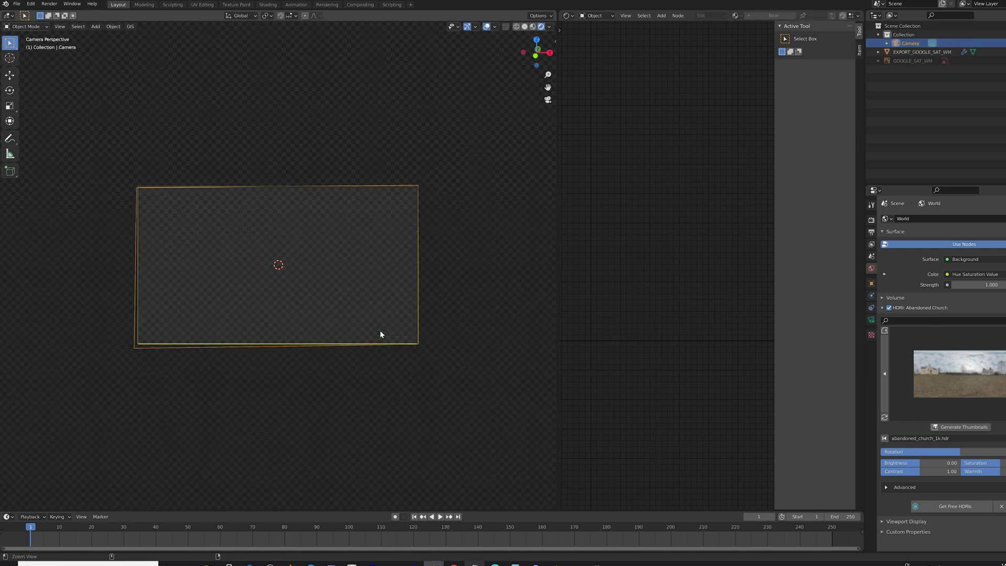
pyautogui.click(871, 320)
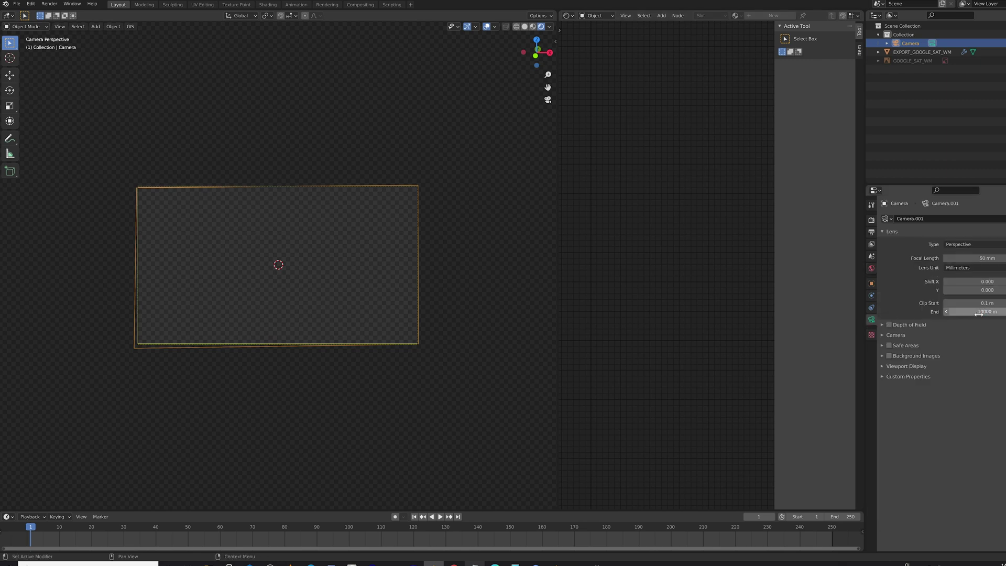
pyautogui.press('Return')
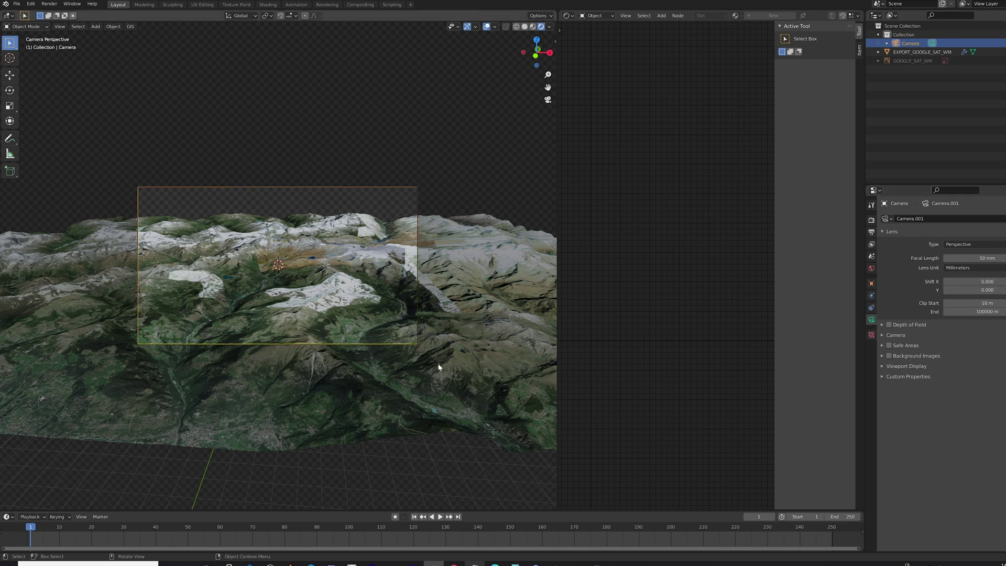
# Step: Lock the camera to the view and swing it around to the other side of the terrain
pyautogui.press('q')
pyautogui.click(341, 344)
pyautogui.moveTo(344, 356); pyautogui.dragTo(161, 327, button='middle')
# Step: Change the empty Shader Editor area into an Image Editor showing the satellite map reference Screenshot (685).png
pyautogui.click(568, 16)
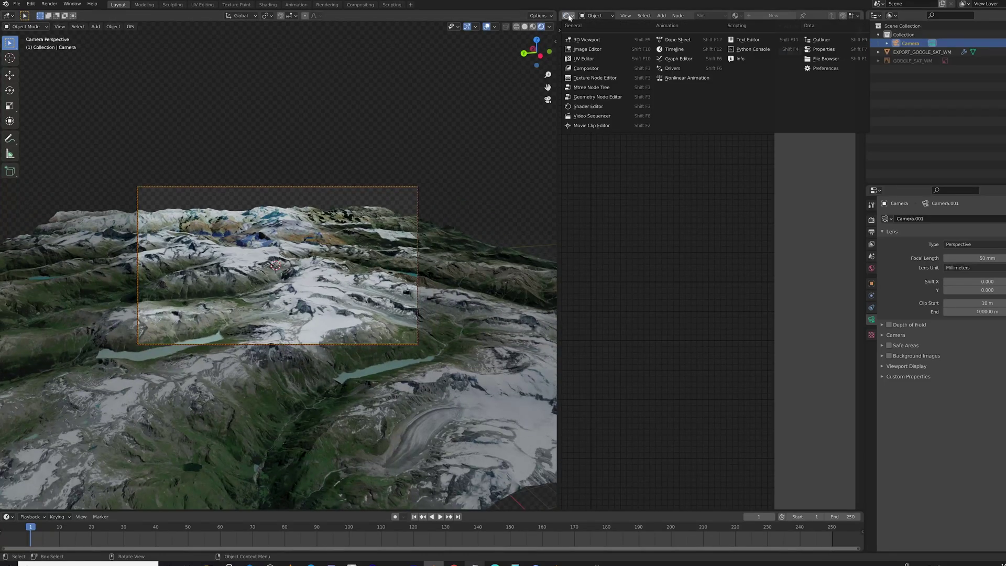
pyautogui.click(586, 49)
pyautogui.scroll(1, 780, 266)
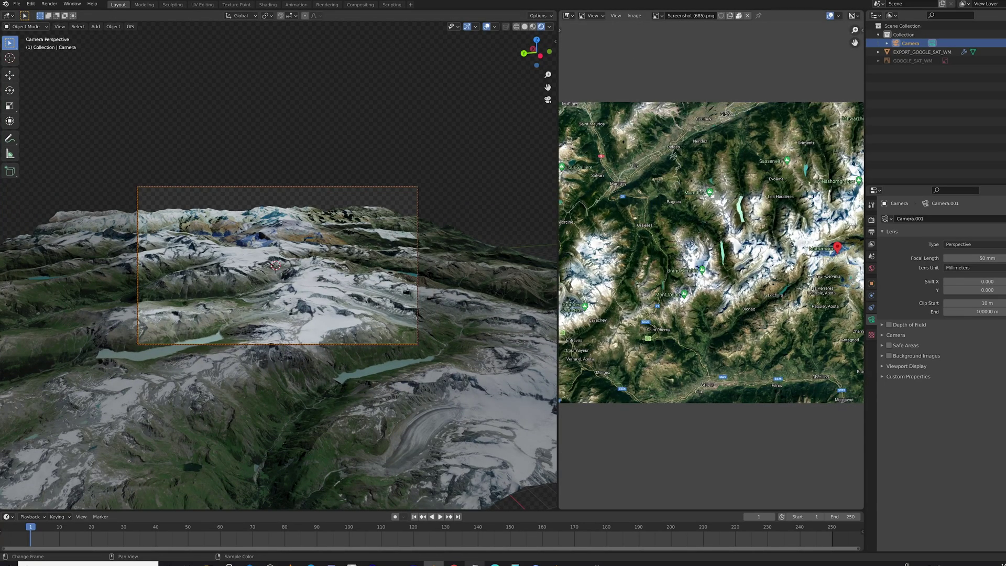
pyautogui.scroll(-1, 791, 267)
# Step: Bring the camera low over the snowy mountains and set the terrain's displacement strength to 2
pyautogui.moveTo(446, 262); pyautogui.dragTo(372, 304, button='middle')
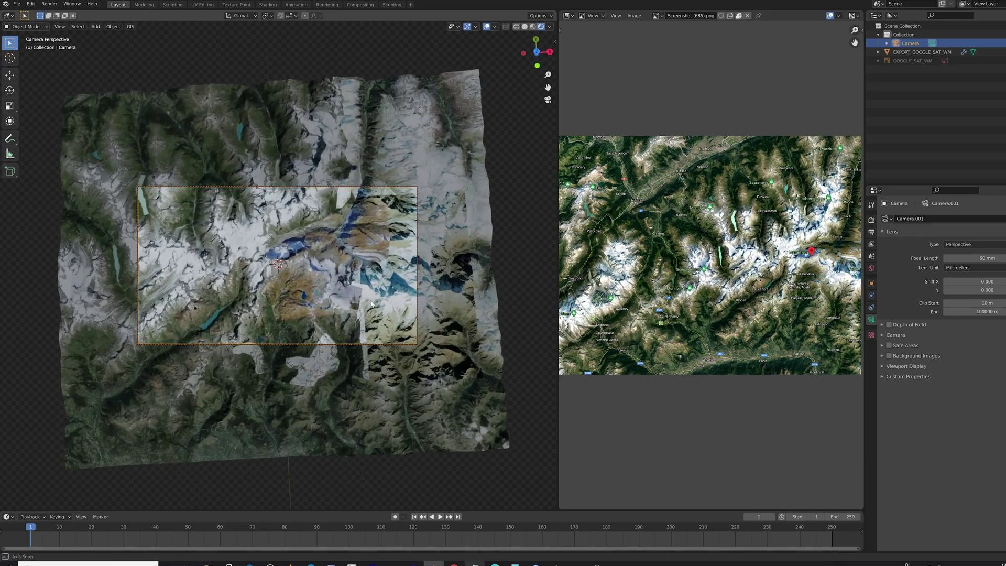
pyautogui.moveTo(295, 269); pyautogui.dragTo(321, 228, button='middle')
pyautogui.scroll(4, 395, 377)
pyautogui.click(395, 377)
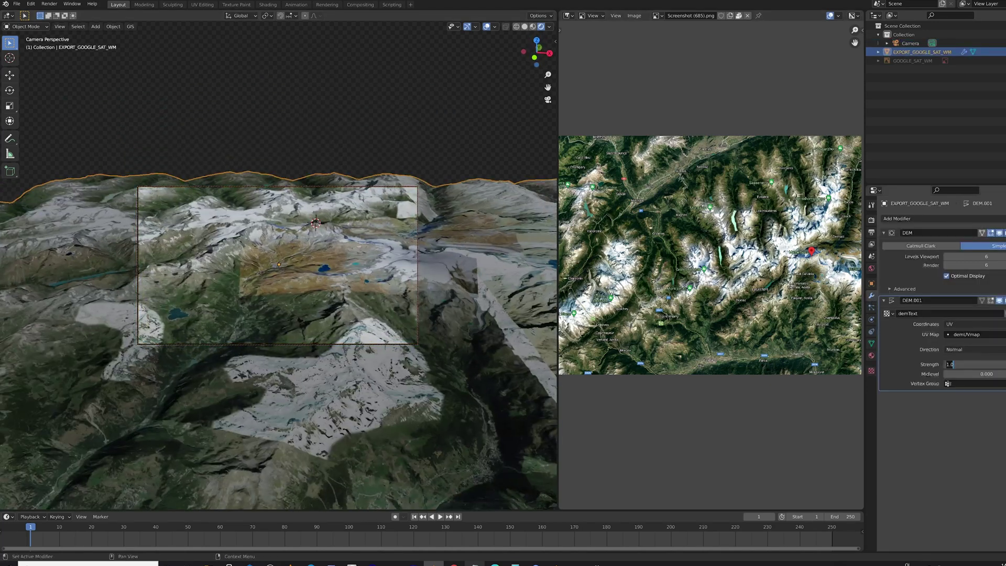
pyautogui.moveTo(395, 377); pyautogui.dragTo(440, 309, button='middle')
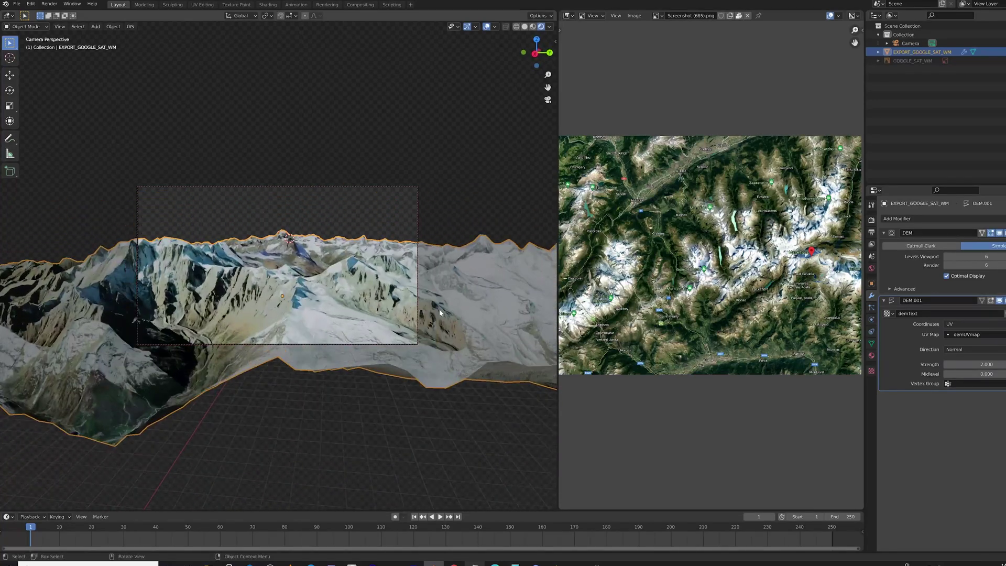
# Step: Set the camera's focal length to 30 mm and frame the valley and snowy peaks, fitting the camera frame to the viewport
pyautogui.click(910, 43)
pyautogui.click(872, 319)
pyautogui.click(962, 258)
pyautogui.write('30')
pyautogui.press('Return')
pyautogui.keyDown('ctrl'); pyautogui.moveTo(346, 320); pyautogui.dragTo(326, 343, button='middle'); pyautogui.keyUp('ctrl')
pyautogui.press('Home')
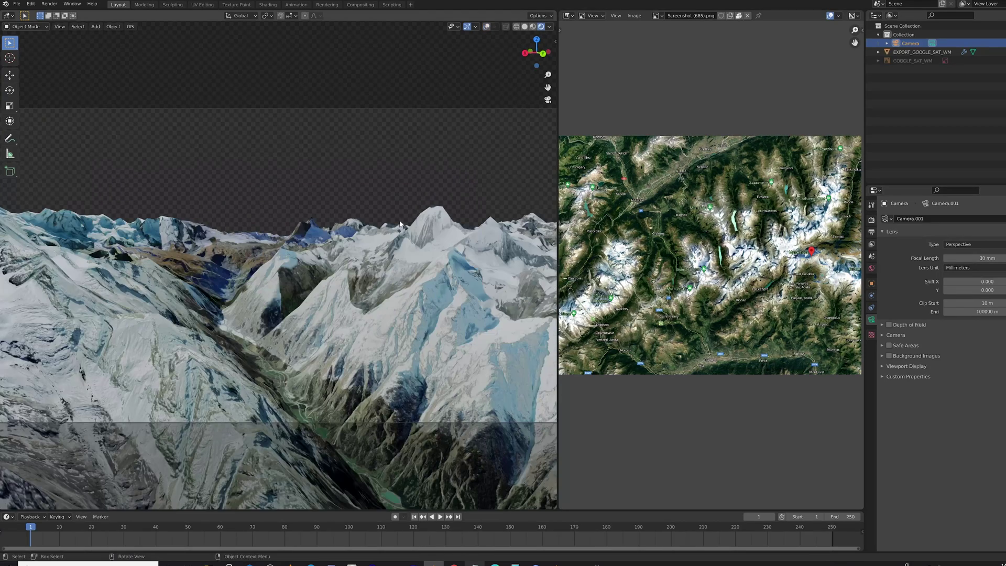
# Step: Add a Plain Axes empty at the dark distant peak
pyautogui.hotkey('shift', 'a')
pyautogui.moveTo(309, 182)
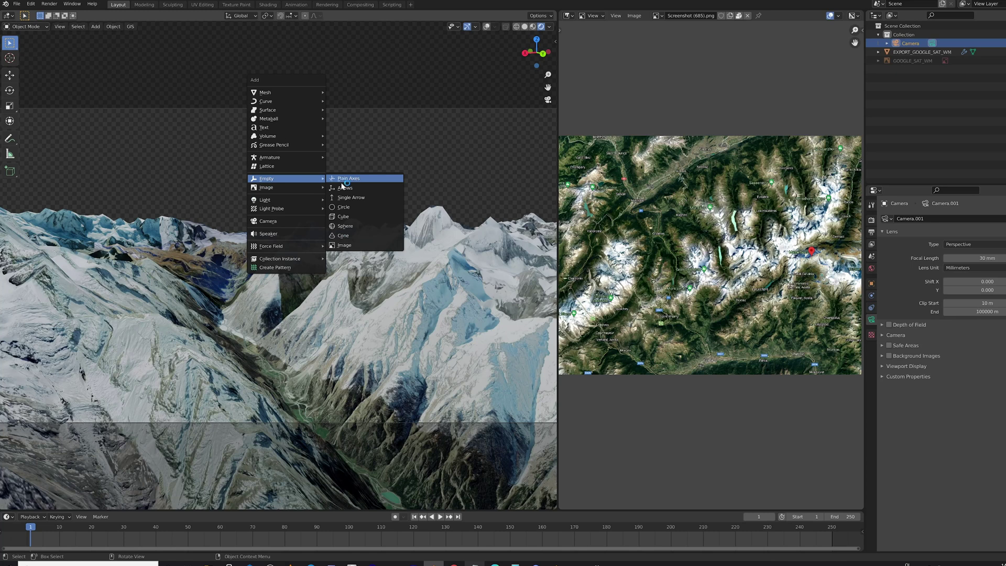
pyautogui.click(342, 180)
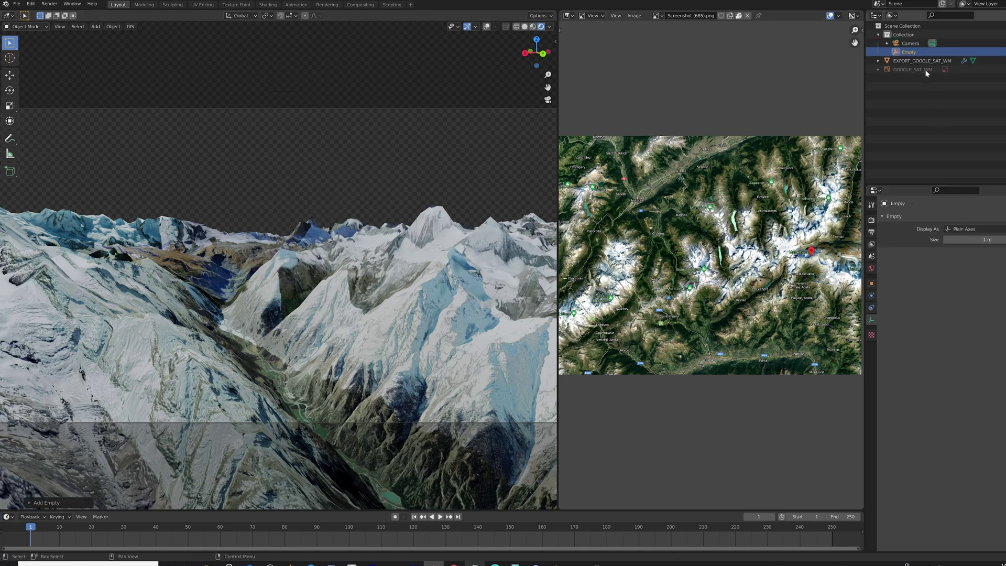
# Step: Enable depth of field on the camera and choose the empty as its focus object
pyautogui.click(911, 43)
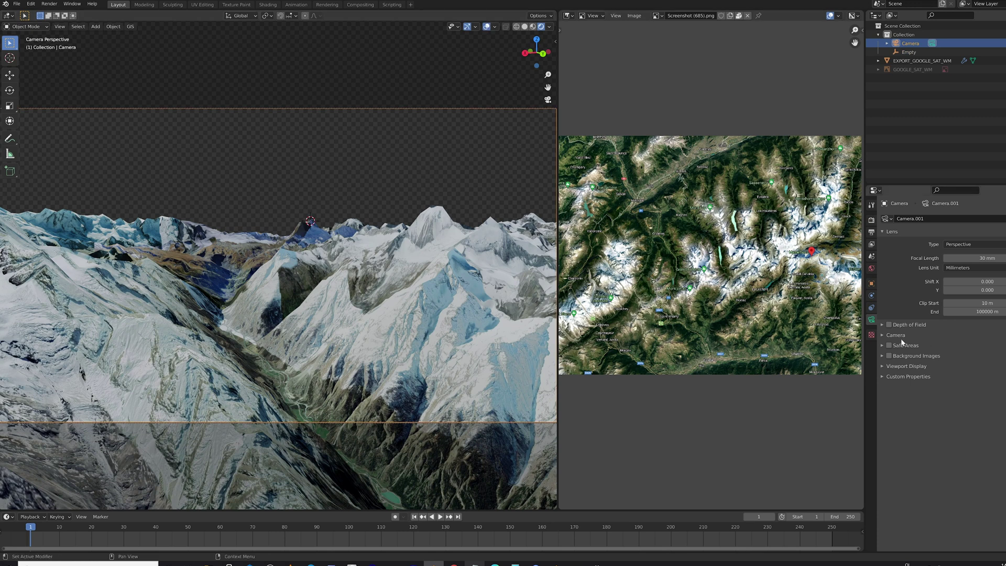
pyautogui.click(882, 325)
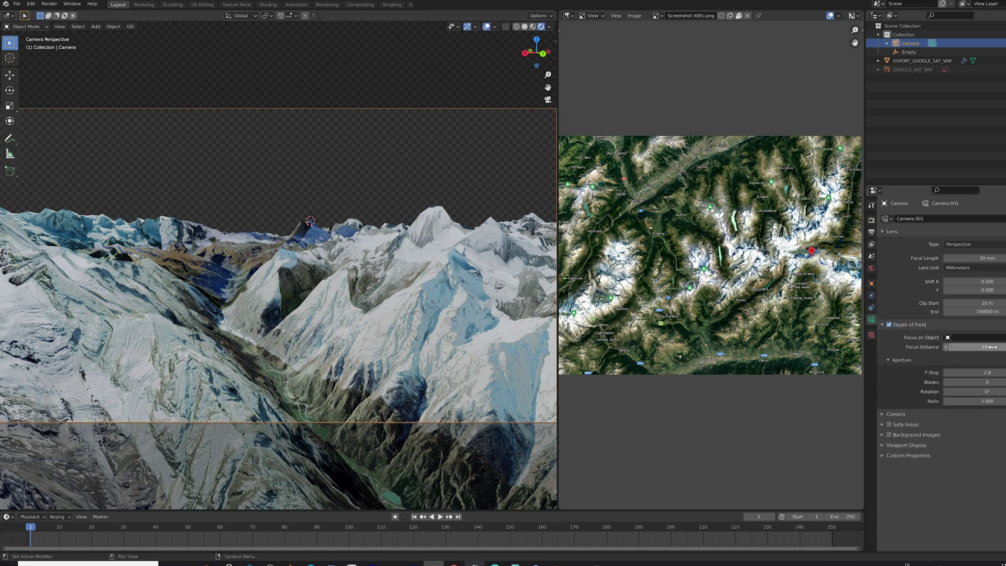
pyautogui.click(967, 338)
pyautogui.click(1004, 360)
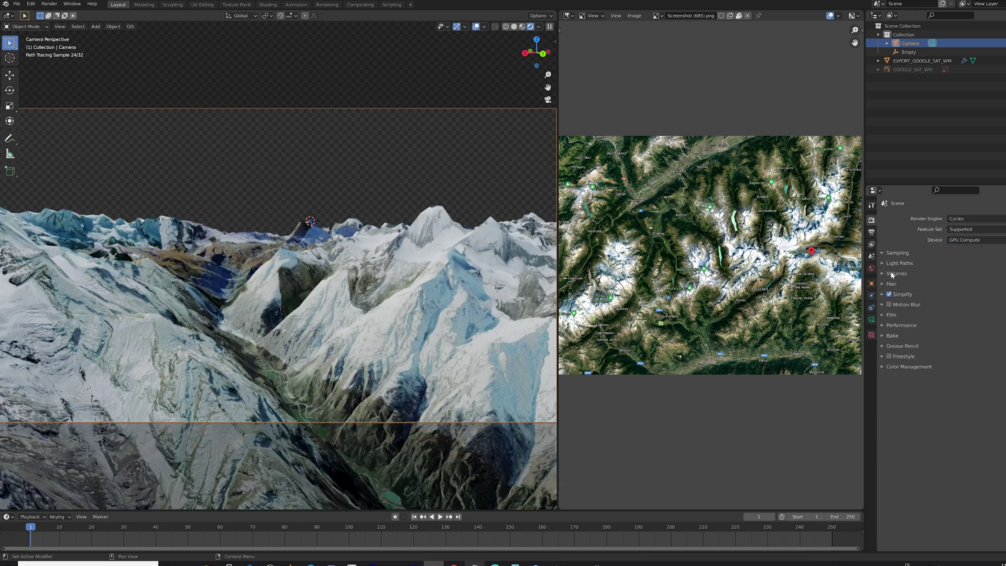
# Step: Turn on OptiX denoising for both the final render and the viewport
pyautogui.click(891, 252)
pyautogui.click(948, 311)
pyautogui.click(948, 321)
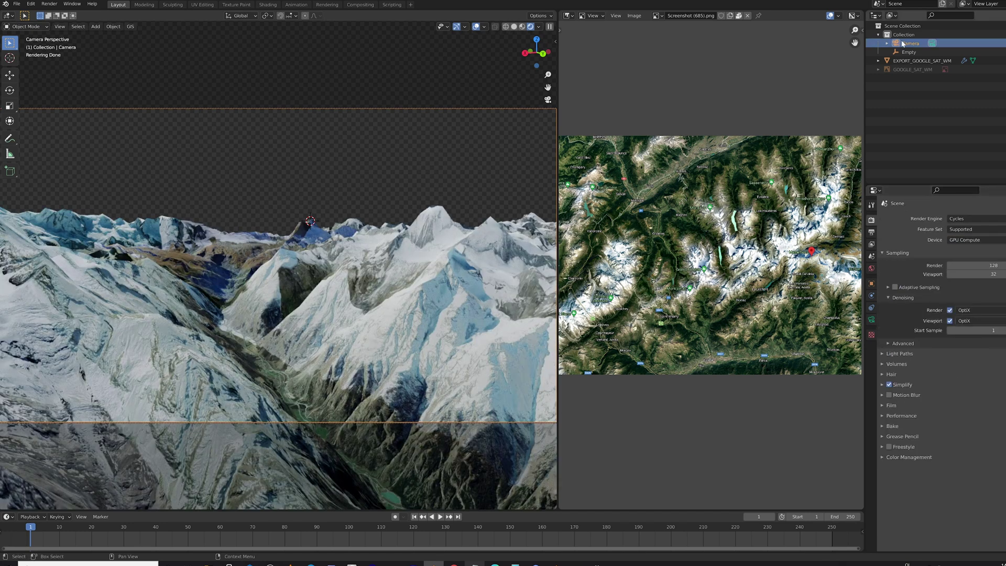
# Step: Select the terrain, display its transform values and scale it down to 0.010 on all axes
pyautogui.click(872, 320)
pyautogui.click(377, 287)
pyautogui.press('n')
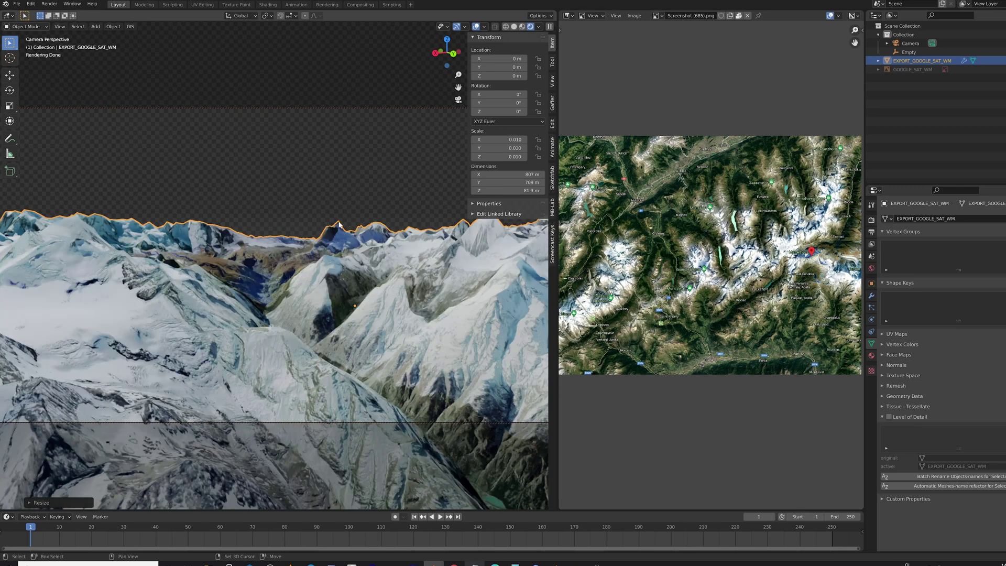
# Step: Snap the focus empty onto the dark distant peak, and lower the camera's depth-of-field F-Stop
pyautogui.click(338, 223)
pyautogui.hotkey('shift', 's')
pyautogui.click(338, 215)
pyautogui.press('s')
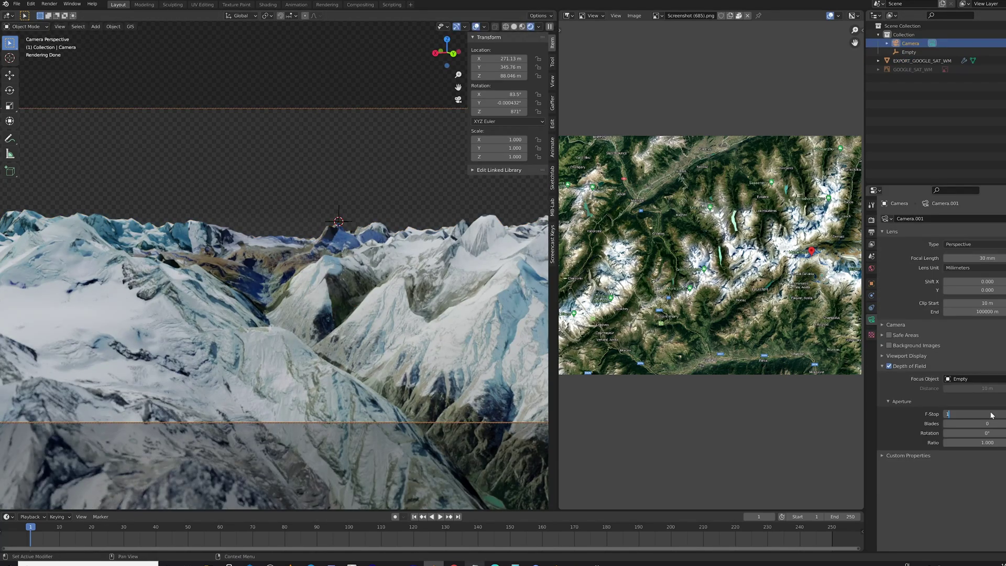
pyautogui.press('Return')
# Step: Scale the terrain down further to 0.003 on all axes and bring the camera back in close to it
pyautogui.moveTo(461, 341); pyautogui.dragTo(418, 357, button='middle')
pyautogui.click(417, 358)
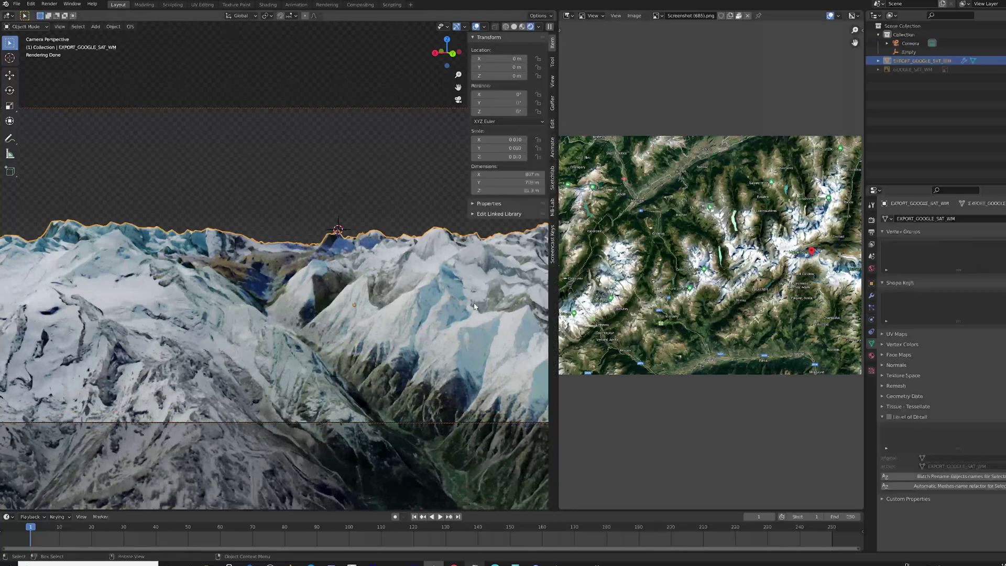
pyautogui.press('s')
pyautogui.click(367, 313)
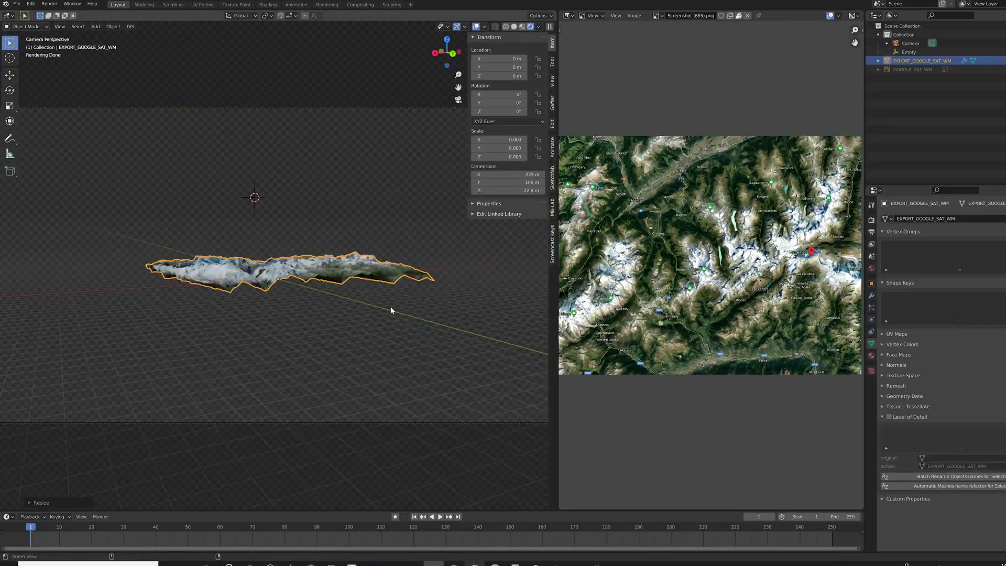
pyautogui.scroll(10, 391, 310)
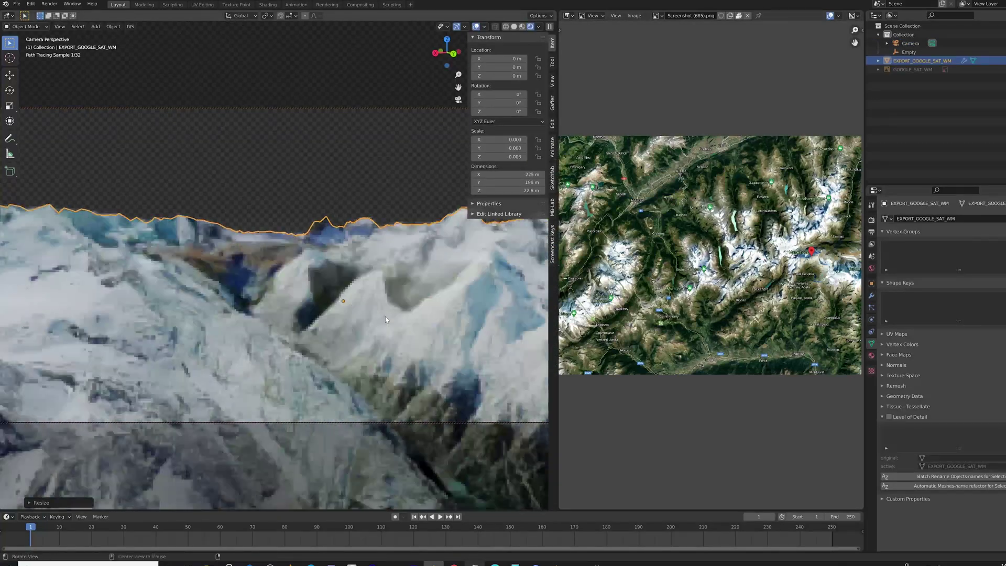
# Step: Reframe the camera along the valley and set its depth-of-field F-Stop to 0.1
pyautogui.moveTo(391, 309); pyautogui.dragTo(367, 315, button='middle')
pyautogui.click(911, 43)
pyautogui.write('0.1')
pyautogui.press('Return')
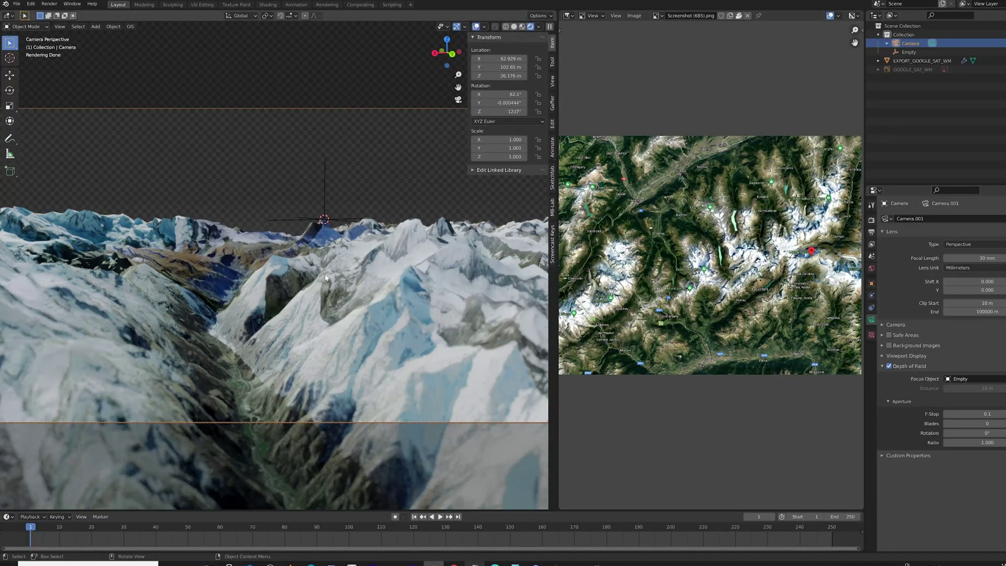
pyautogui.press('Return')
# Step: Go through the world HDRIs until Venetian Crossroads lights the terrain, and reframe the camera over the green slopes
pyautogui.click(872, 269)
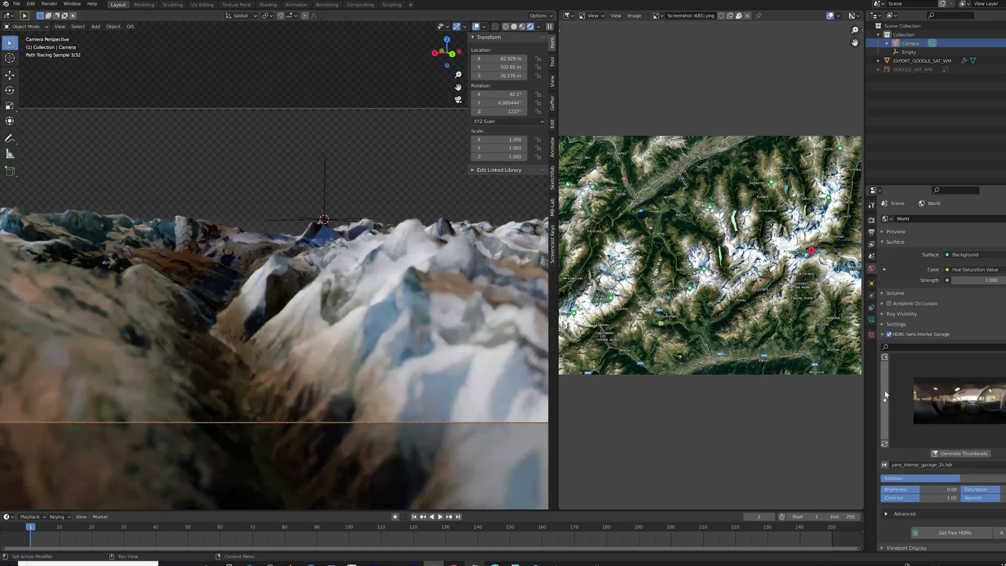
pyautogui.click(885, 394)
pyautogui.click(885, 395)
pyautogui.click(885, 394)
pyautogui.click(885, 395)
pyautogui.click(885, 395)
pyautogui.click(885, 395)
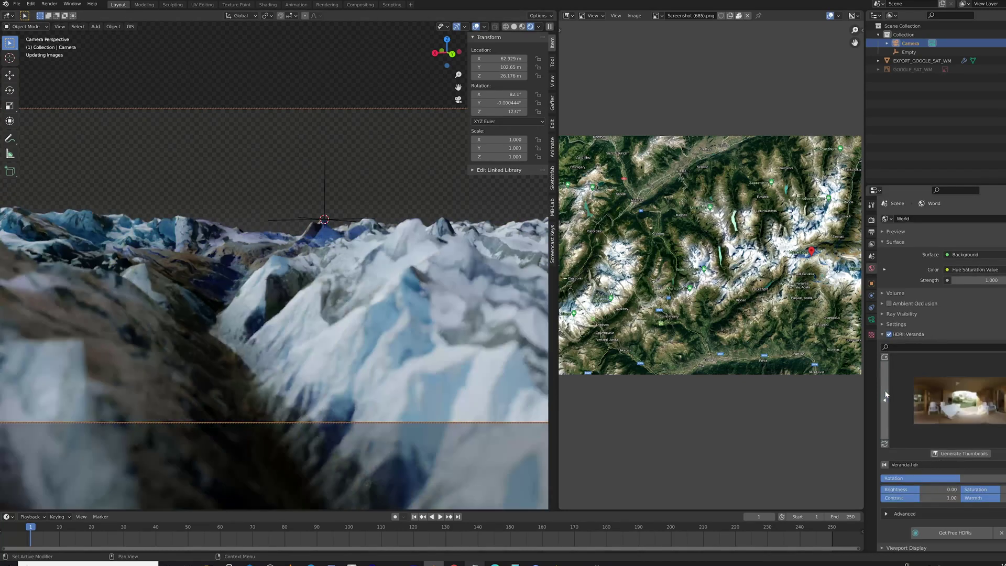
pyautogui.click(885, 395)
pyautogui.click(886, 395)
pyautogui.click(886, 396)
pyautogui.moveTo(506, 310); pyautogui.dragTo(314, 382, button='middle')
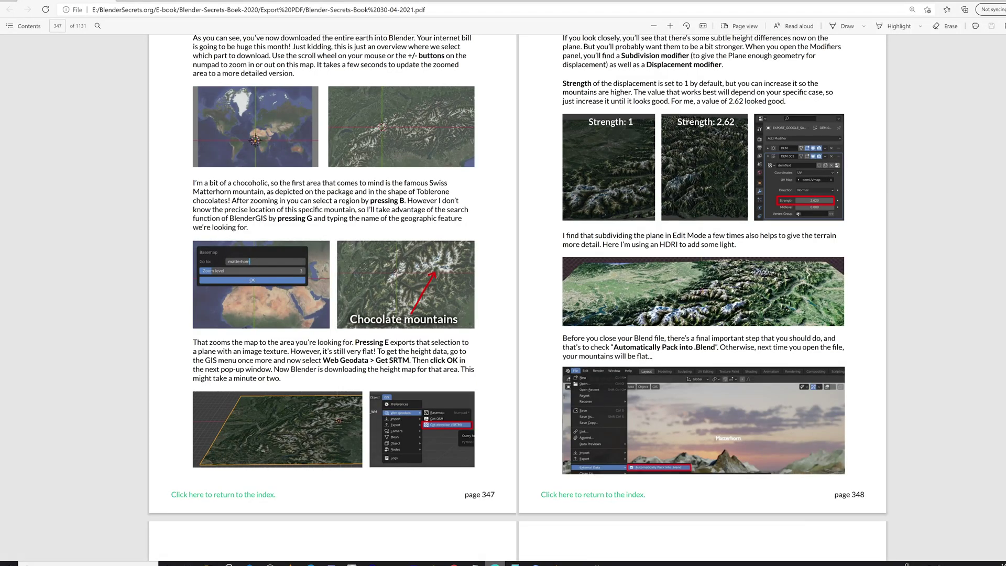
# Step: Switch to the Blender Secrets PDF e-book and look through the BlenderGIS terrain pages in the Nature Modeling chapter
pyautogui.scroll(-8, 535, 245)
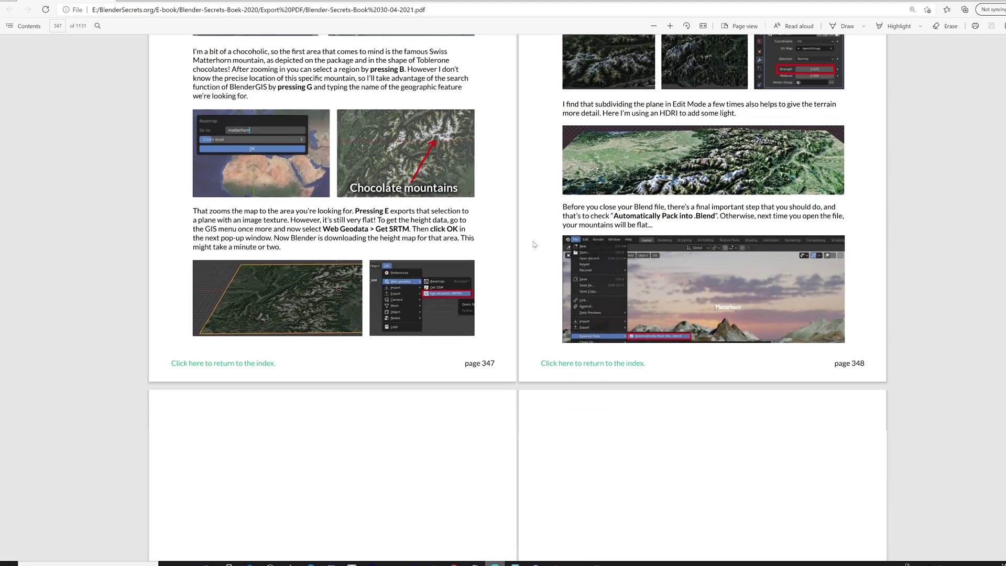
pyautogui.scroll(10, 534, 246)
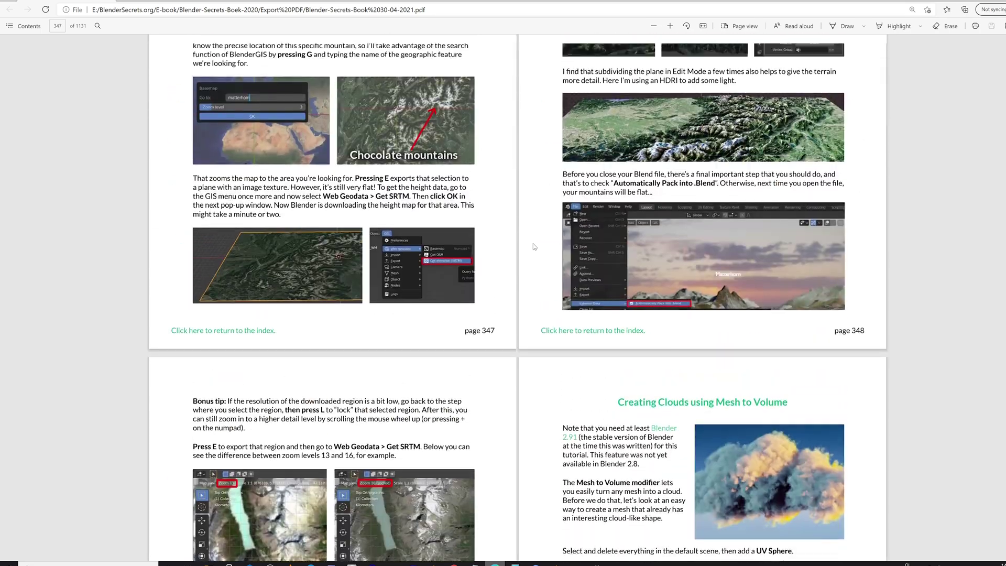
pyautogui.scroll(8, 531, 251)
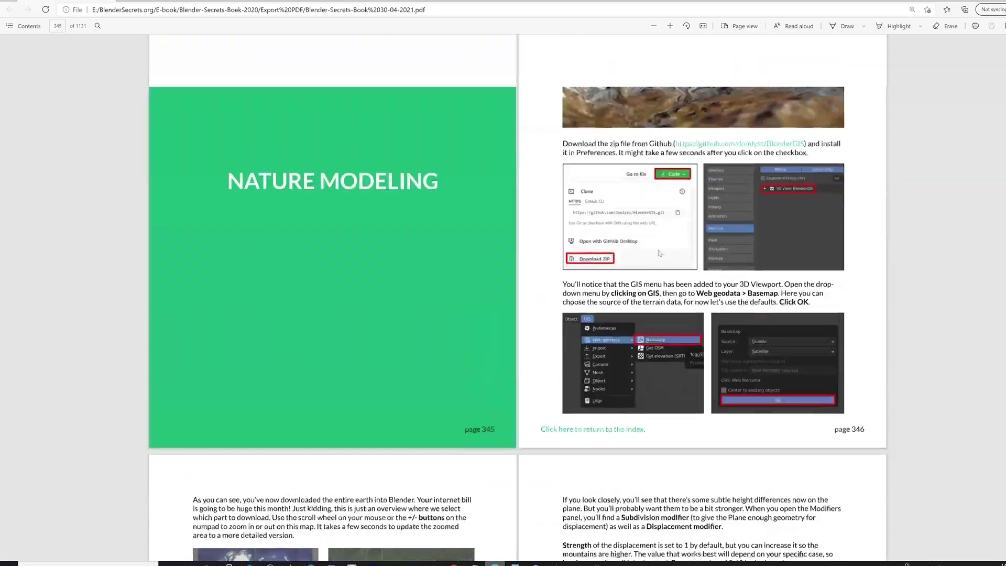
pyautogui.scroll(2, 738, 177)
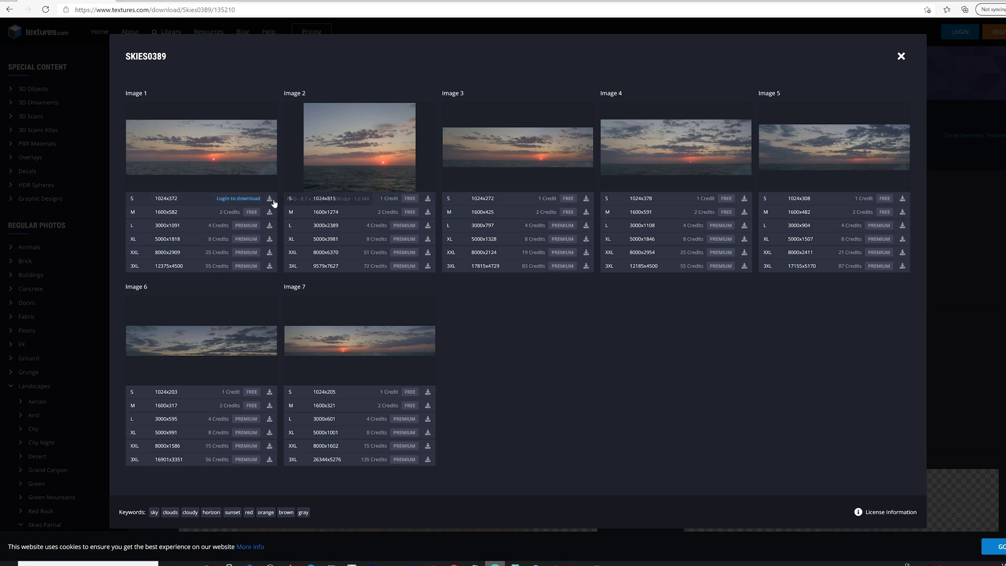
# Step: Enlarge the sunset sky image plane and position it behind the terrain so that it fills the camera's background
pyautogui.press('s')
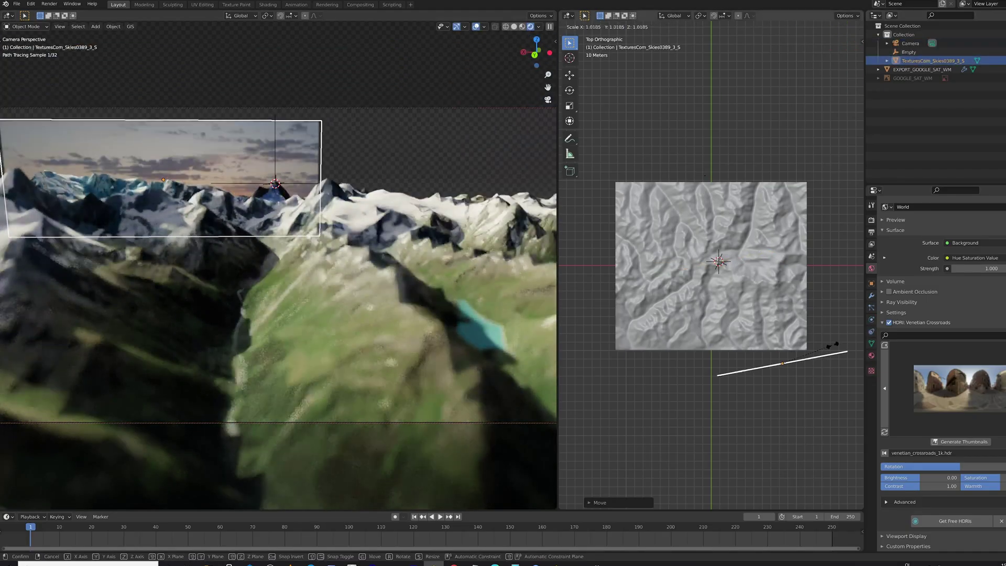
pyautogui.click(831, 346)
pyautogui.press('g')
pyautogui.click(804, 360)
pyautogui.moveTo(804, 359); pyautogui.dragTo(791, 309, button='middle')
pyautogui.press('g')
pyautogui.press('z')
pyautogui.click(791, 310)
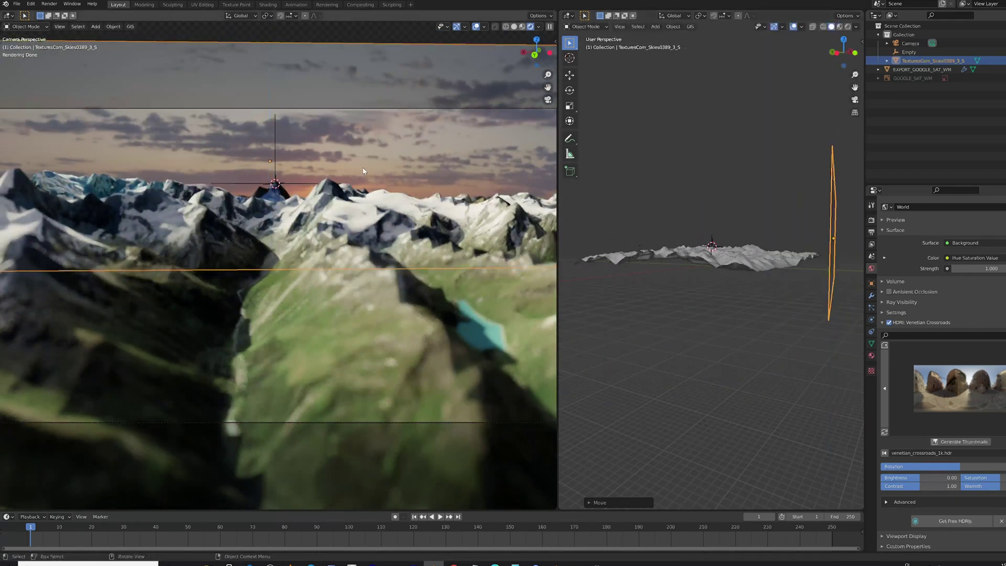
# Step: Tilt the sky image plane about 10° around its local X axis and adjust its scale
pyautogui.press('r')
pyautogui.press('x')
pyautogui.press('x')
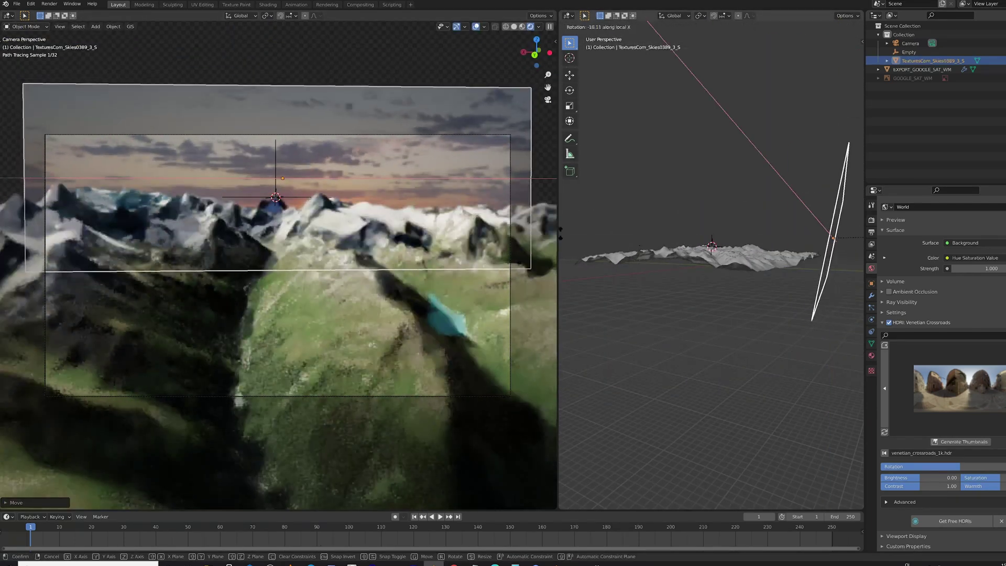
pyautogui.click(777, 153)
pyautogui.press('s')
pyautogui.click(781, 160)
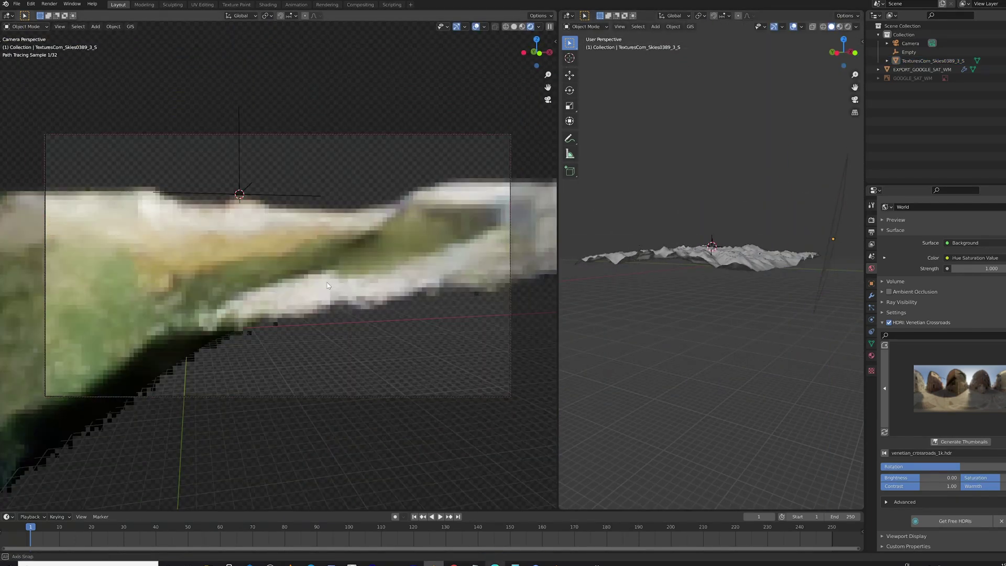
# Step: Reframe the camera over the ridge, and rotate and move the sky plane in top view so that it stands behind the mountains
pyautogui.moveTo(330, 276); pyautogui.dragTo(346, 300, button='middle')
pyautogui.click(831, 261)
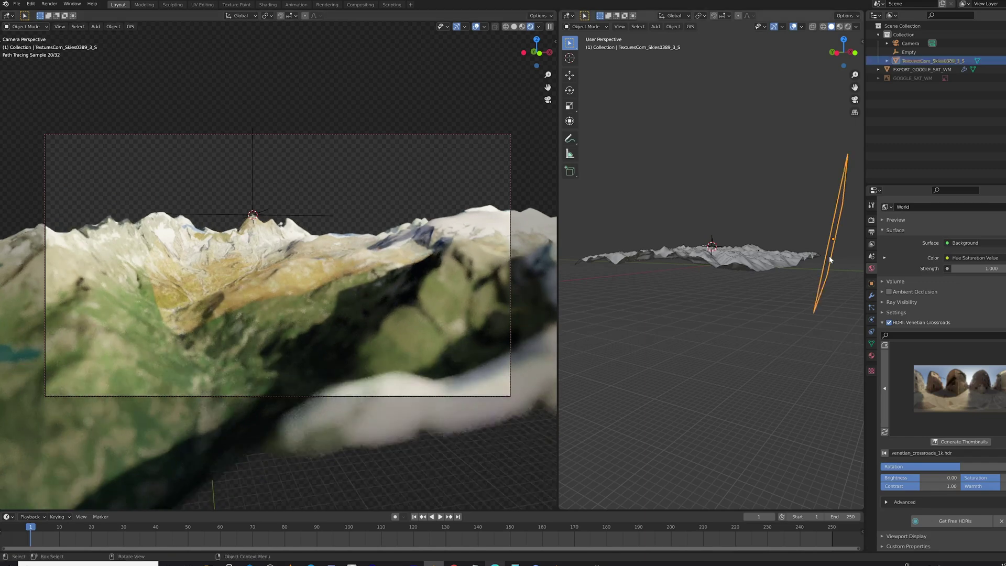
pyautogui.press('KP_7')
pyautogui.press('r')
pyautogui.click(715, 238)
pyautogui.press('g')
pyautogui.click(834, 161)
pyautogui.press('r')
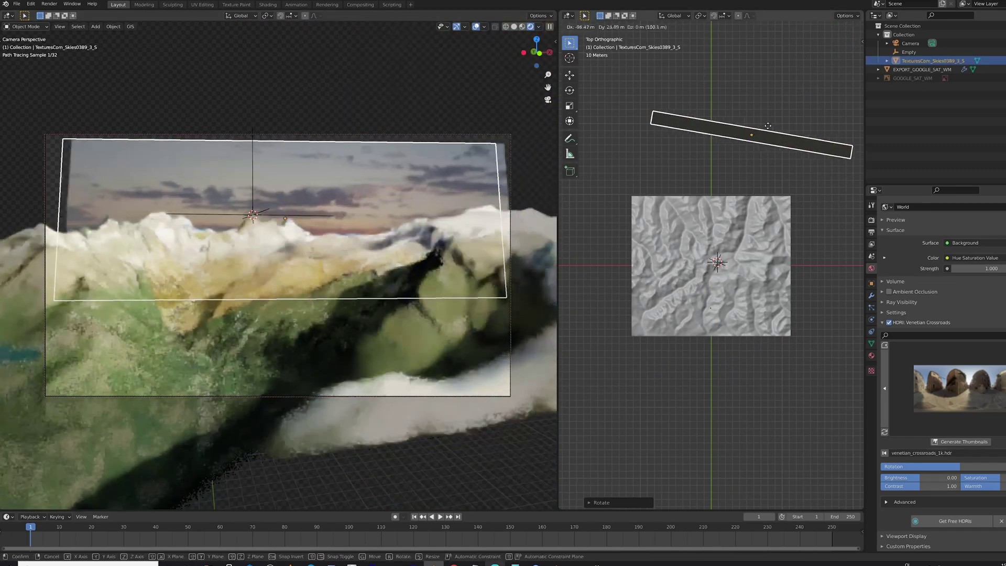
pyautogui.click(823, 206)
# Step: Rotate the sky plane closer to upright in side view and scale it to fill the camera frame
pyautogui.press('KP_3')
pyautogui.keyDown('shift'); pyautogui.moveTo(837, 252); pyautogui.dragTo(782, 264, button='middle'); pyautogui.keyUp('shift')
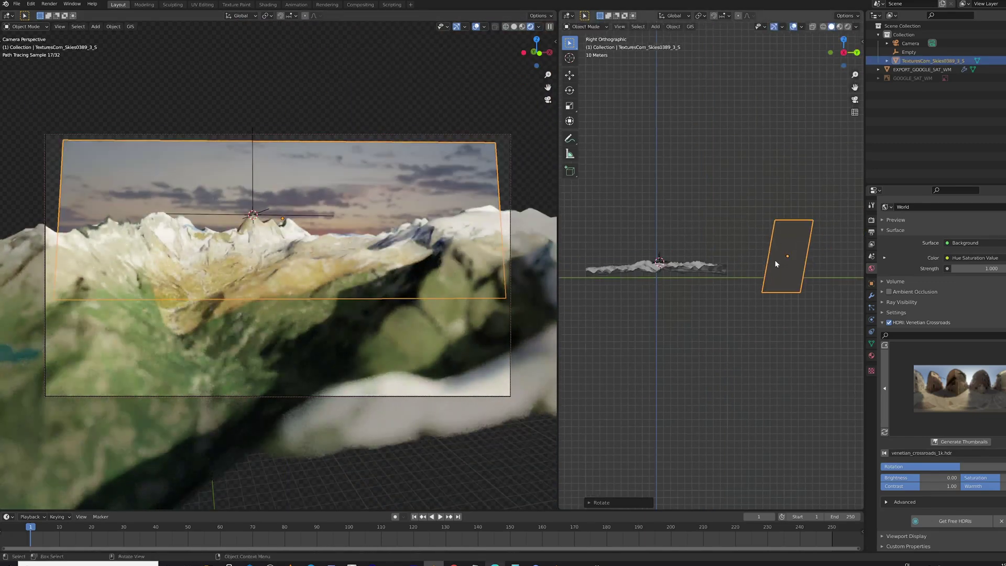
pyautogui.press('r')
pyautogui.click(726, 242)
pyautogui.press('s')
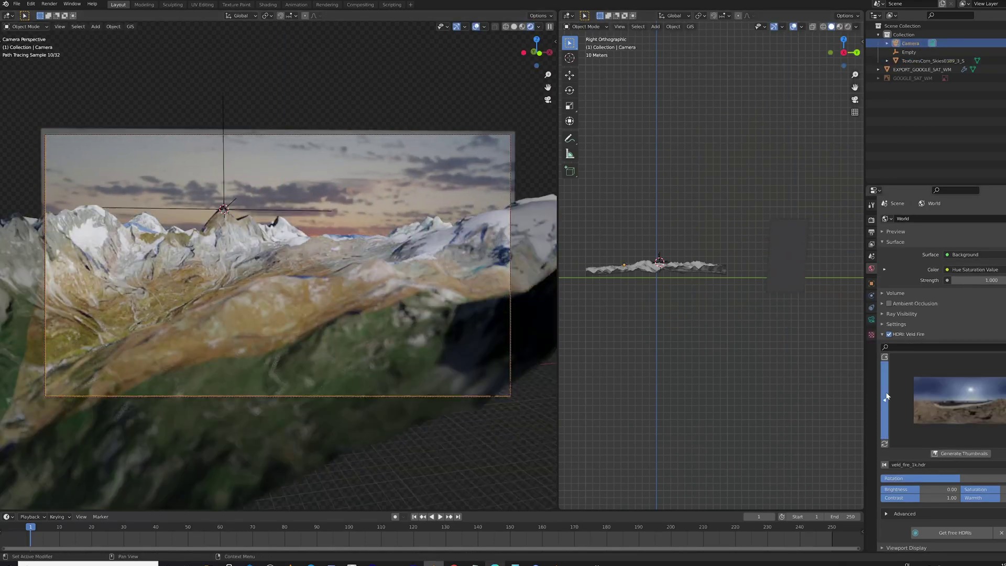
# Step: Switch the world HDRI to Under Bridge and shift the sky plane along global Z so the sun sits on the horizon
pyautogui.click(886, 399)
pyautogui.click(887, 398)
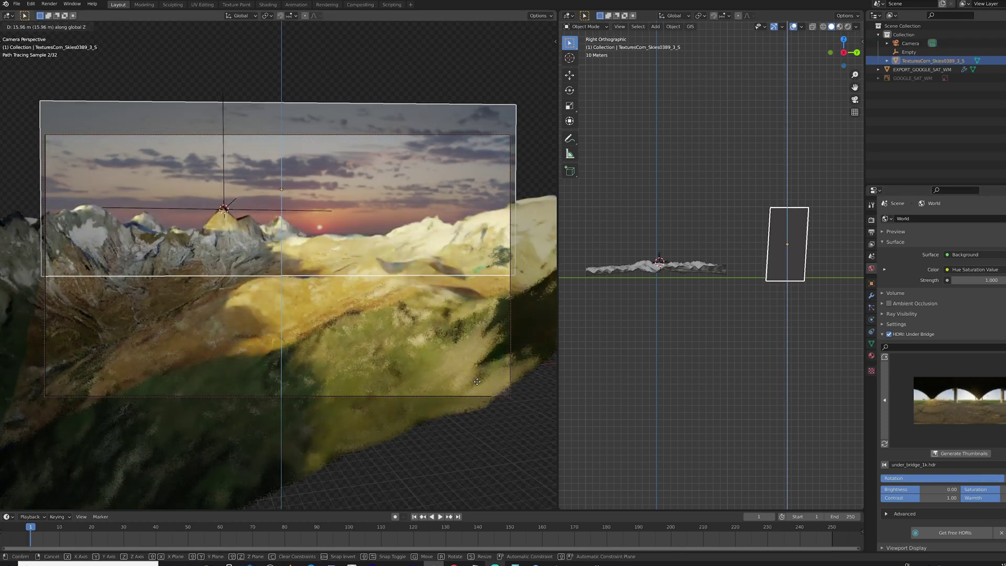
pyautogui.click(425, 203)
pyautogui.hotkey('shift', 'g')
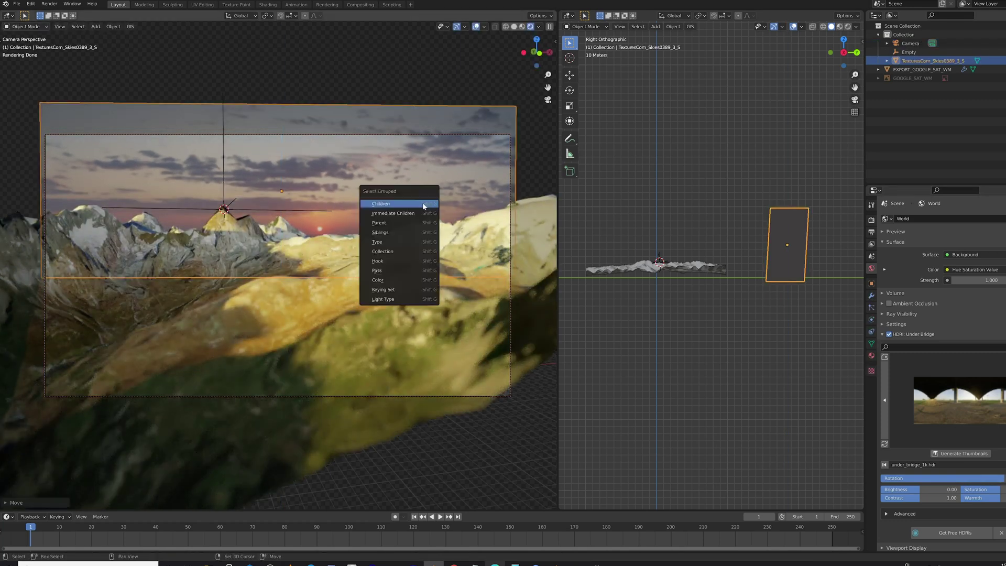
pyautogui.press('g')
pyautogui.press('z')
pyautogui.click(471, 213)
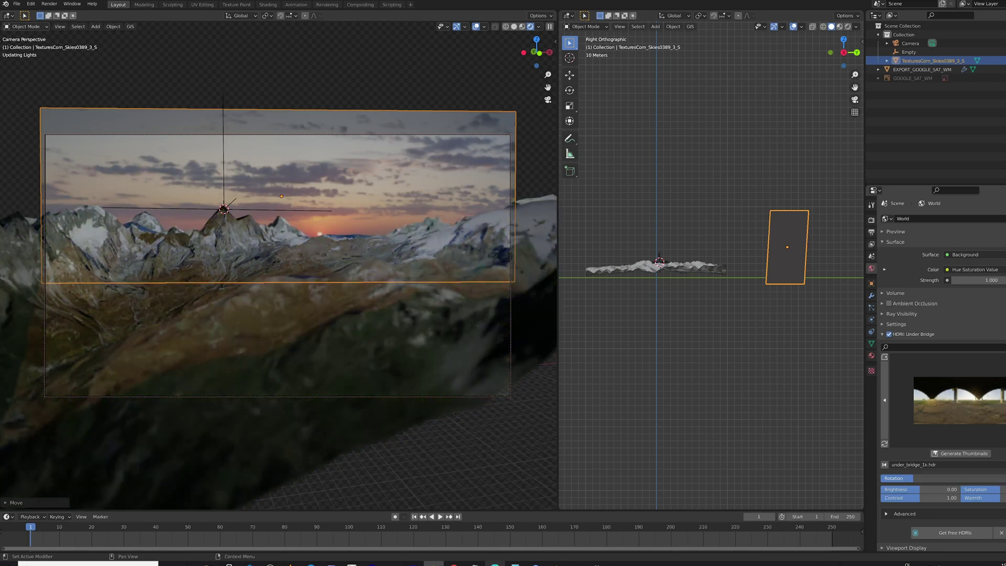
# Step: Rotate the HDRI to adjust the terrain lighting, clear the selection and hide the camera view's overlays
pyautogui.moveTo(913, 478); pyautogui.dragTo(936, 478)
pyautogui.hotkey('alt', 'a')
pyautogui.hotkey('alt', 'shift', 'z')
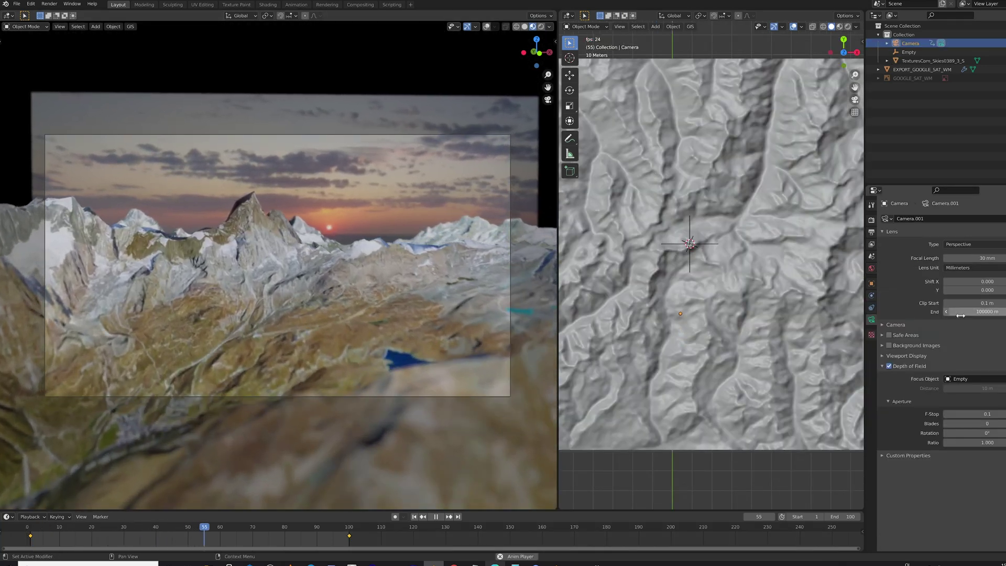
# Step: Spread the camera's keyframes further apart to slow the flight, and play the animation from frame 1
pyautogui.press('s')
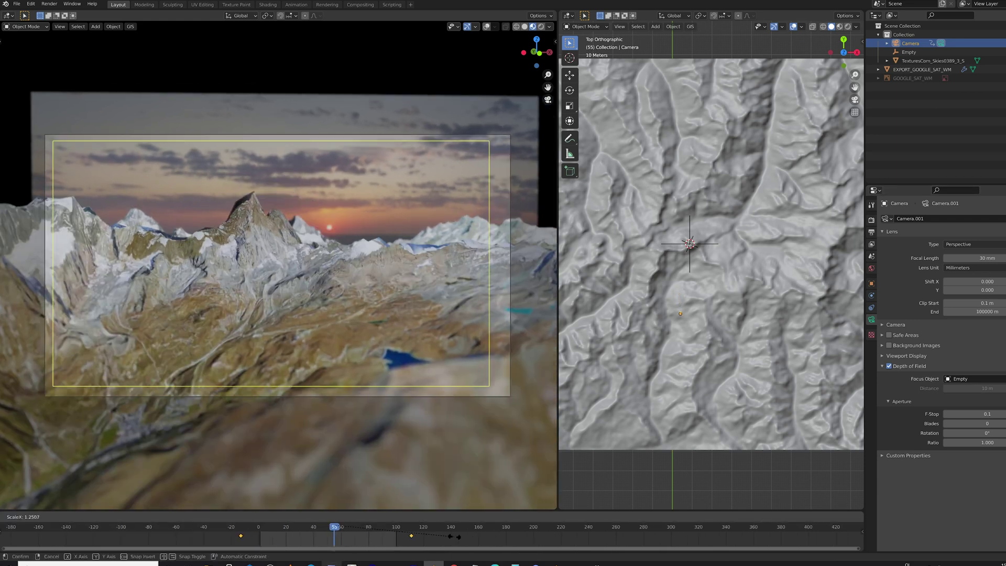
pyautogui.click(605, 531)
pyautogui.hotkey('shift', 'Left')
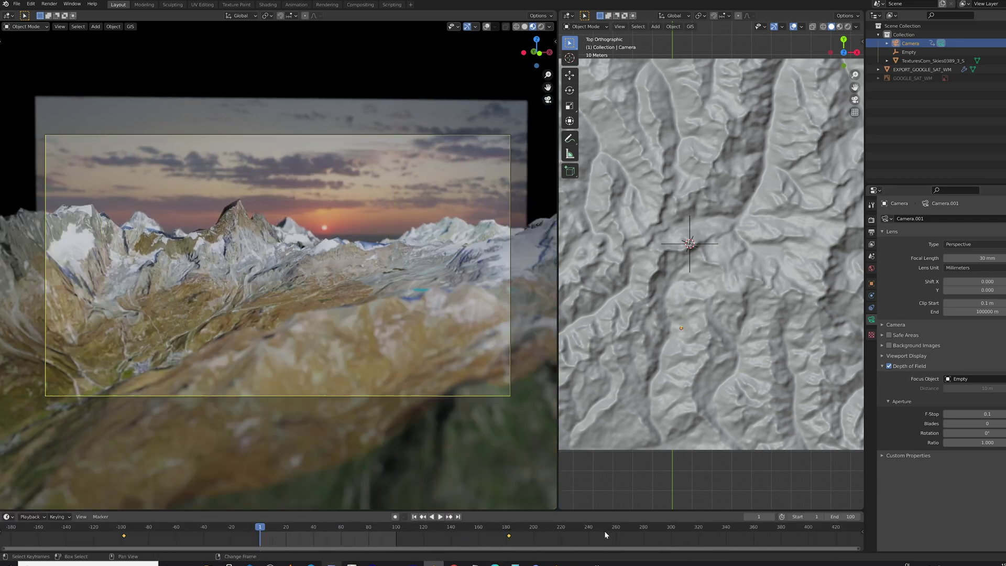
pyautogui.press('space')
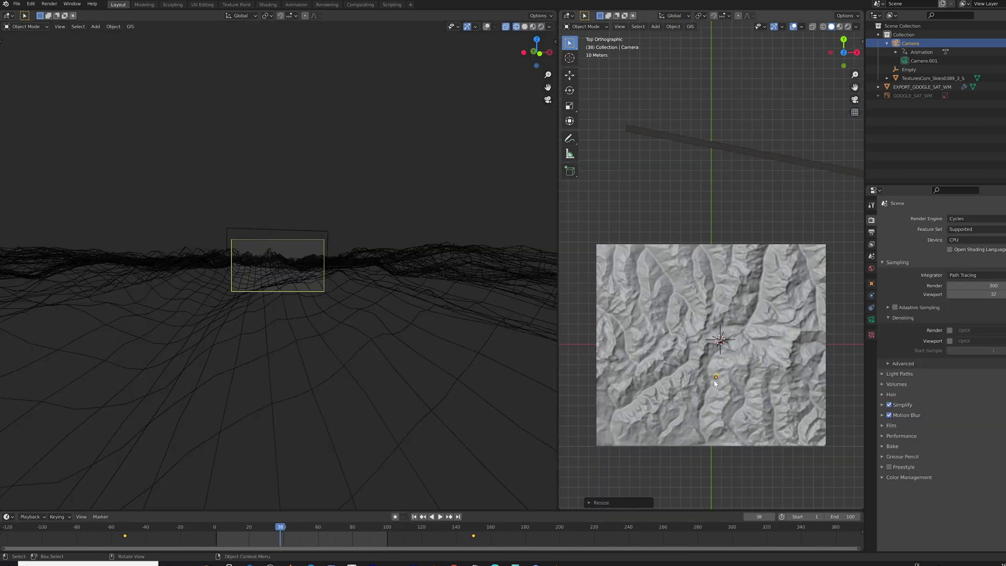
# Step: Scale up the camera object until its view cone spans the terrain in top view
pyautogui.press('s')
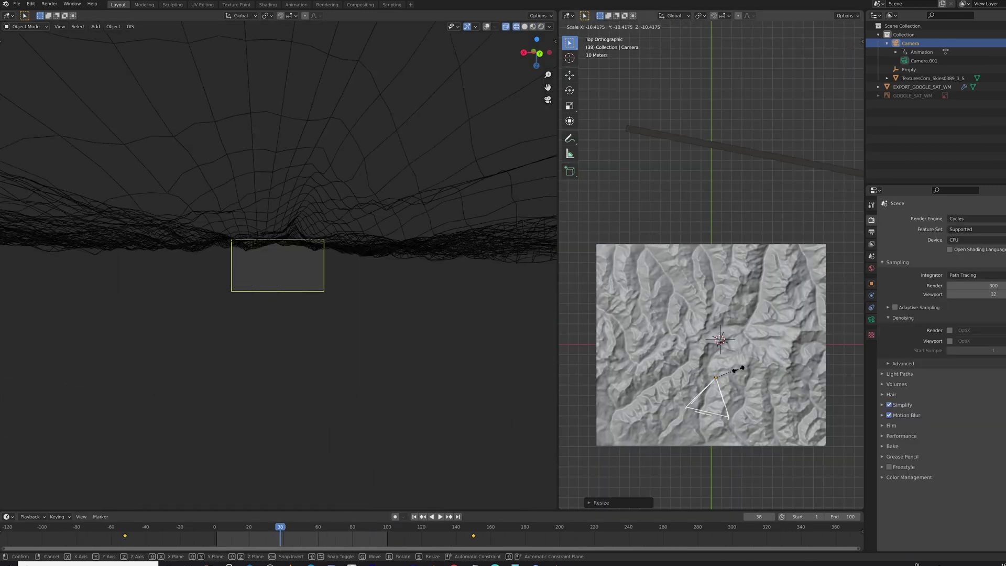
pyautogui.click(637, 446)
# Step: Open the terrain mesh in Edit Mode, clear its selection and start selecting the vertices on both sides outside the camera cone
pyautogui.click(668, 344)
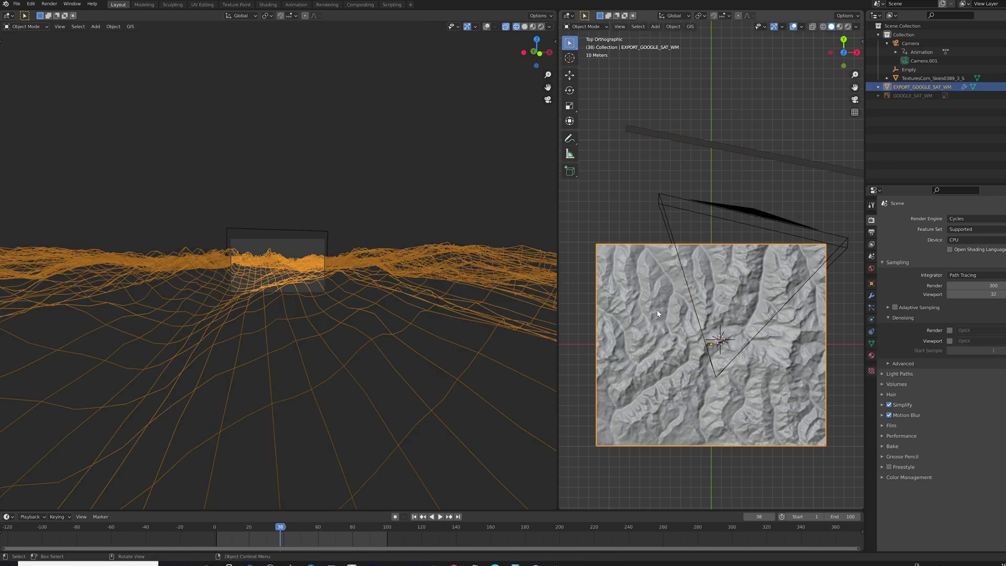
pyautogui.press('Tab')
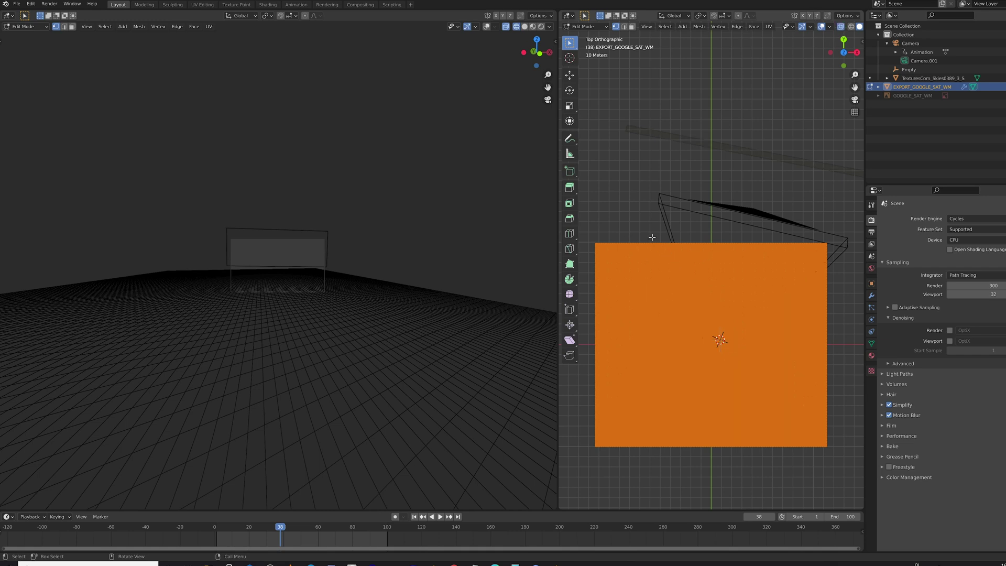
pyautogui.hotkey('alt', 'a')
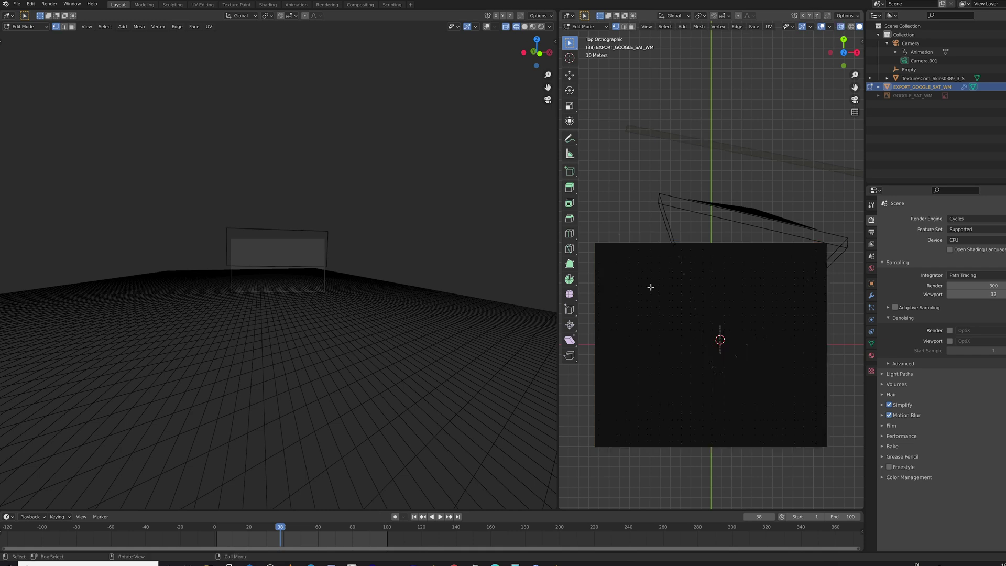
pyautogui.click(626, 274)
pyautogui.moveTo(643, 323)
pyautogui.mouseDown()
pyautogui.moveTo(670, 463)
pyautogui.moveTo(820, 338)
pyautogui.moveTo(797, 386)
pyautogui.moveTo(805, 376)
pyautogui.mouseUp()
pyautogui.press('Escape')
pyautogui.scroll(5, 765, 366)
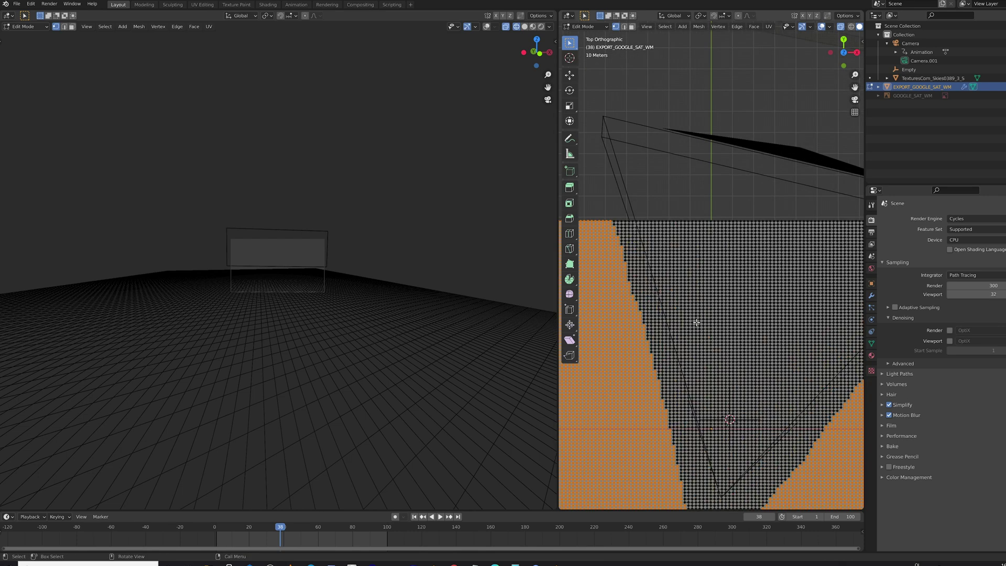
# Step: Extend the selection with Circle Select along the cone's edges and behind the camera, leaving the terrain within its view unselected
pyautogui.press('c')
pyautogui.moveTo(626, 384)
pyautogui.mouseDown()
pyautogui.moveTo(622, 353)
pyautogui.moveTo(610, 380)
pyautogui.mouseUp()
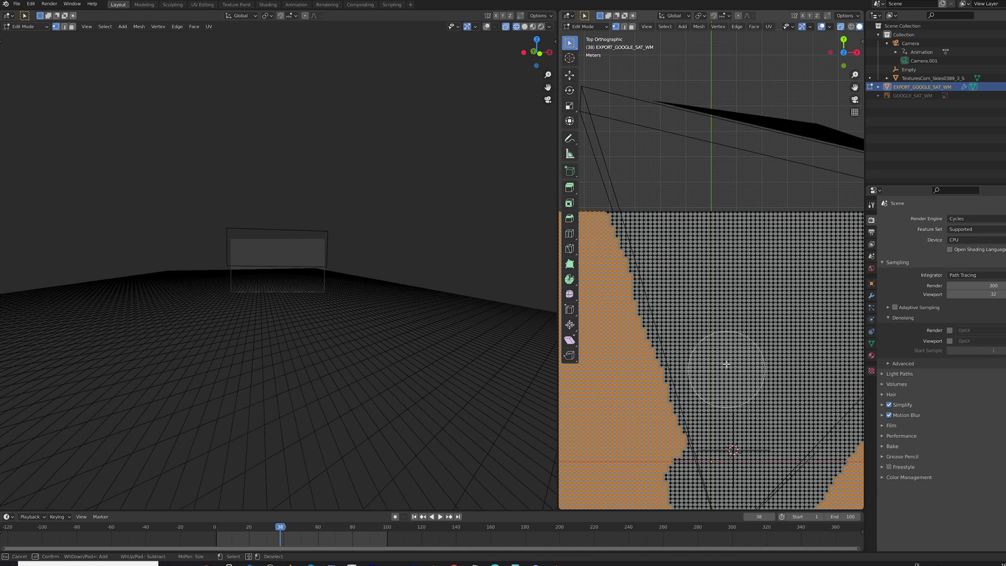
pyautogui.moveTo(726, 365); pyautogui.dragTo(716, 350)
pyautogui.moveTo(716, 350); pyautogui.dragTo(728, 384, button='middle')
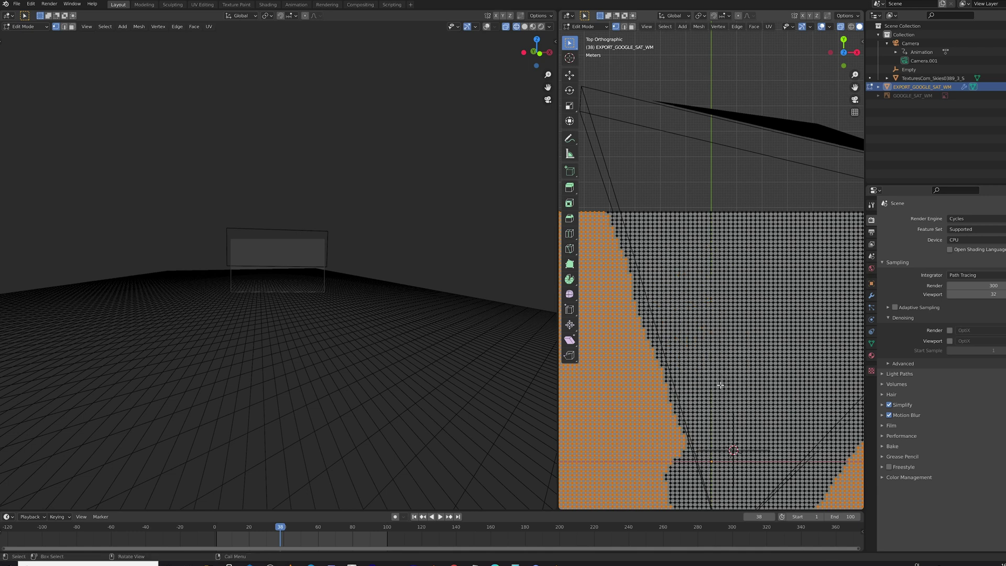
pyautogui.scroll(-5, 721, 385)
pyautogui.press('c')
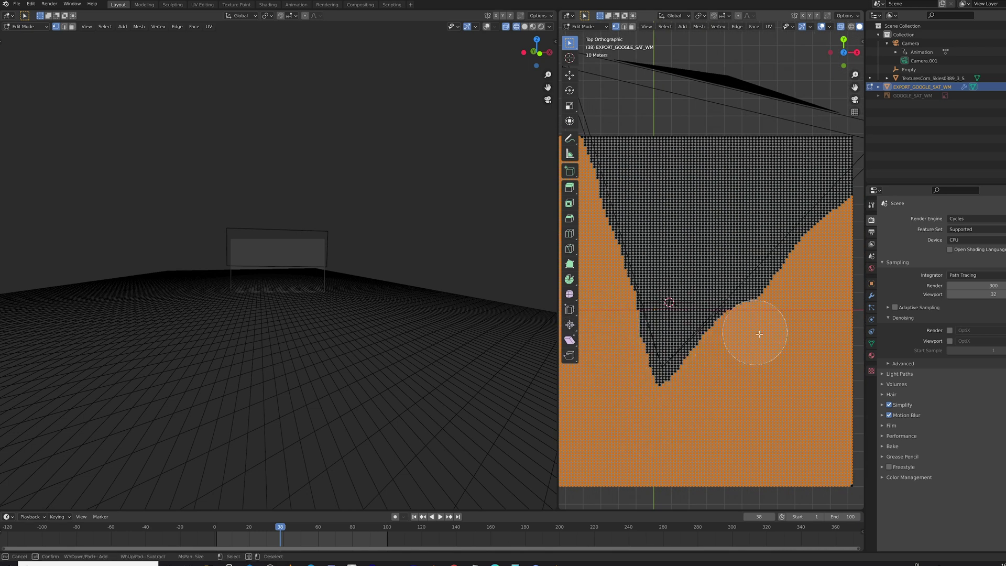